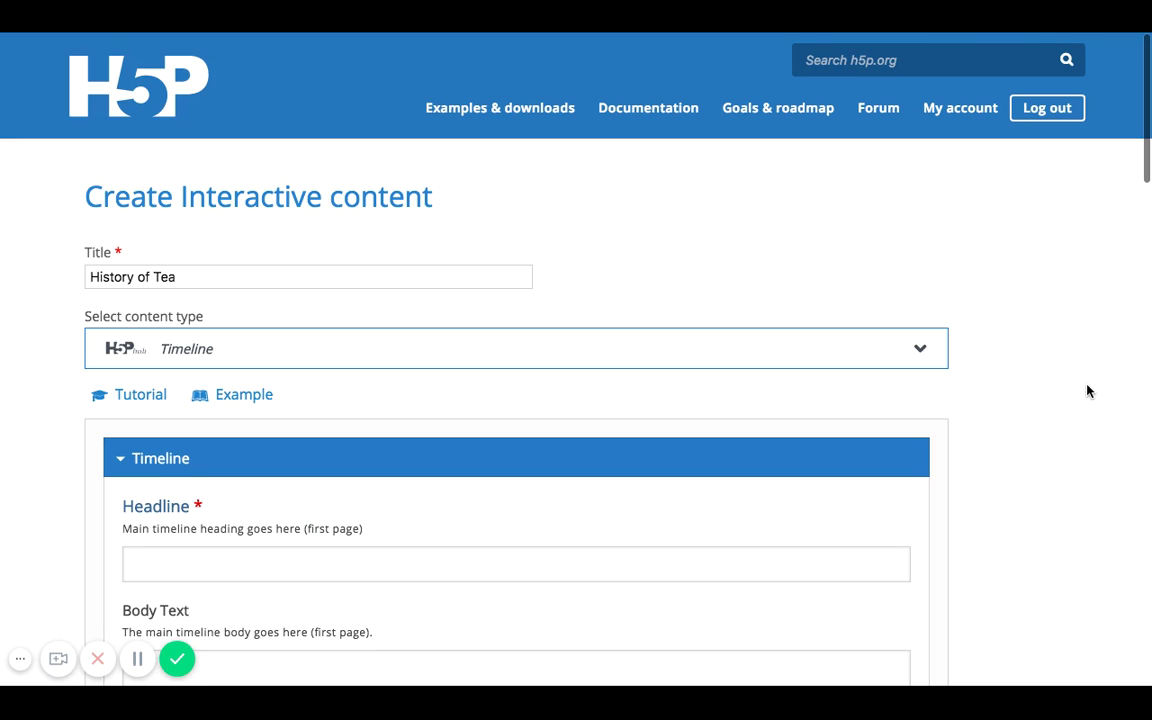
Search the content types for "timeline" and choose Timeline for the History of Tea content.
scroll(1088, 391, "down", 2)
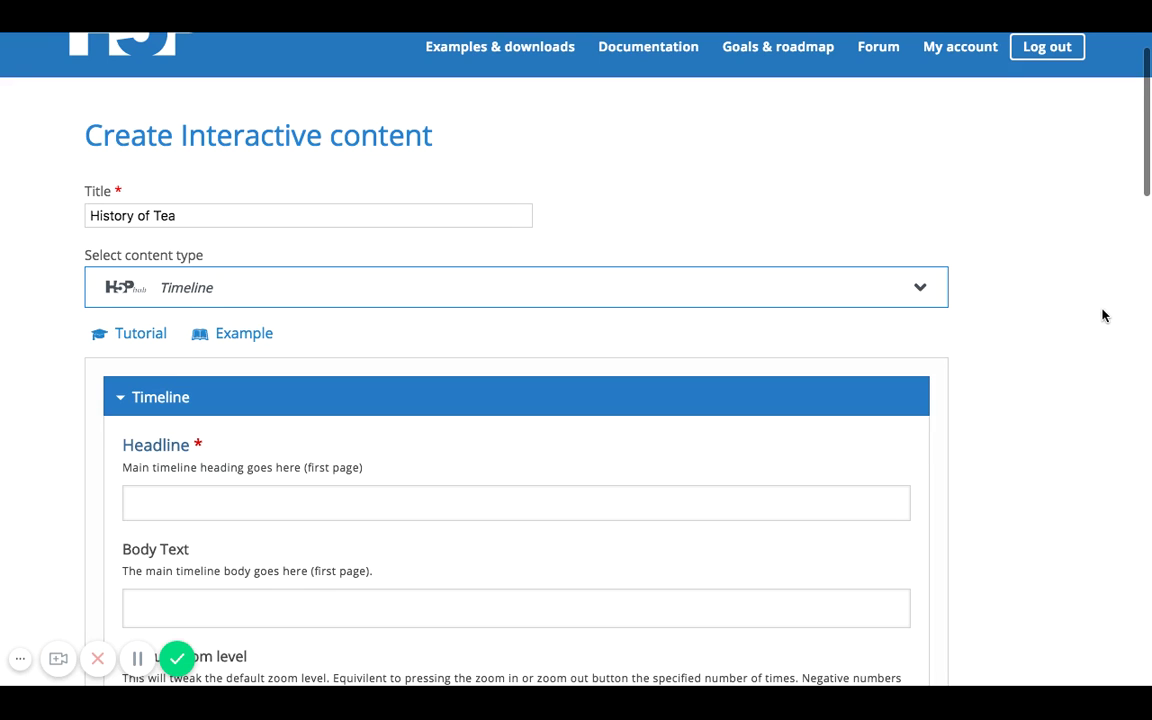
scroll(1029, 314, "up", 1)
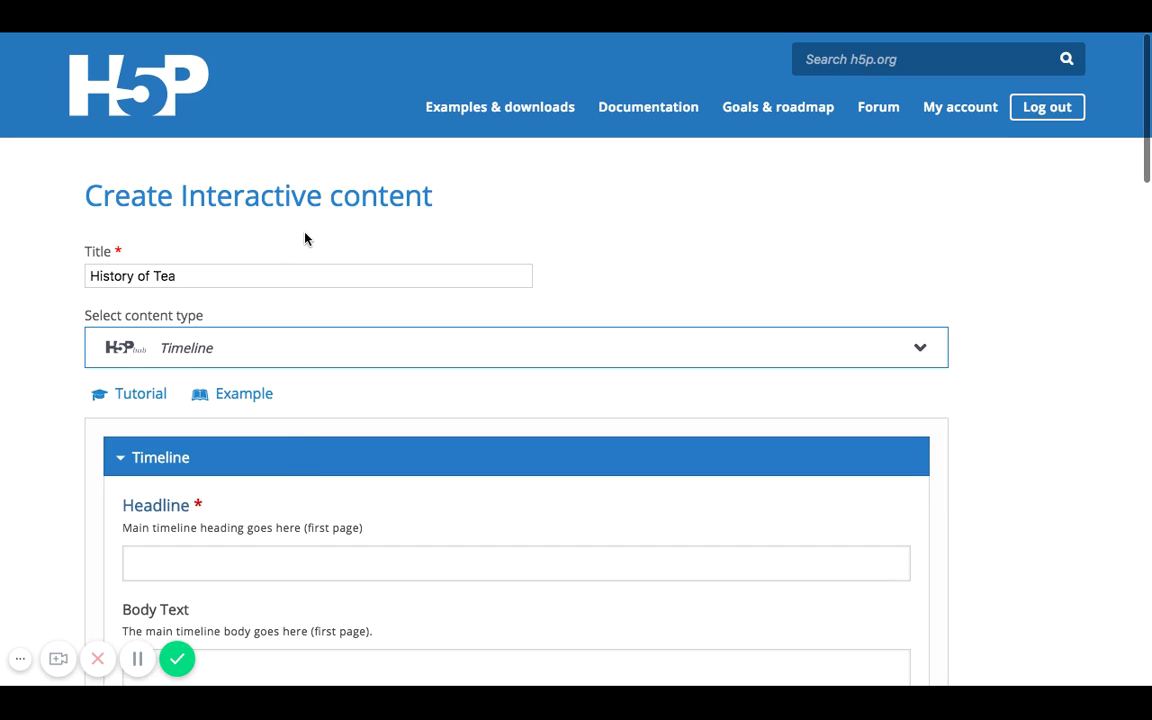
scroll(303, 239, "down", 1)
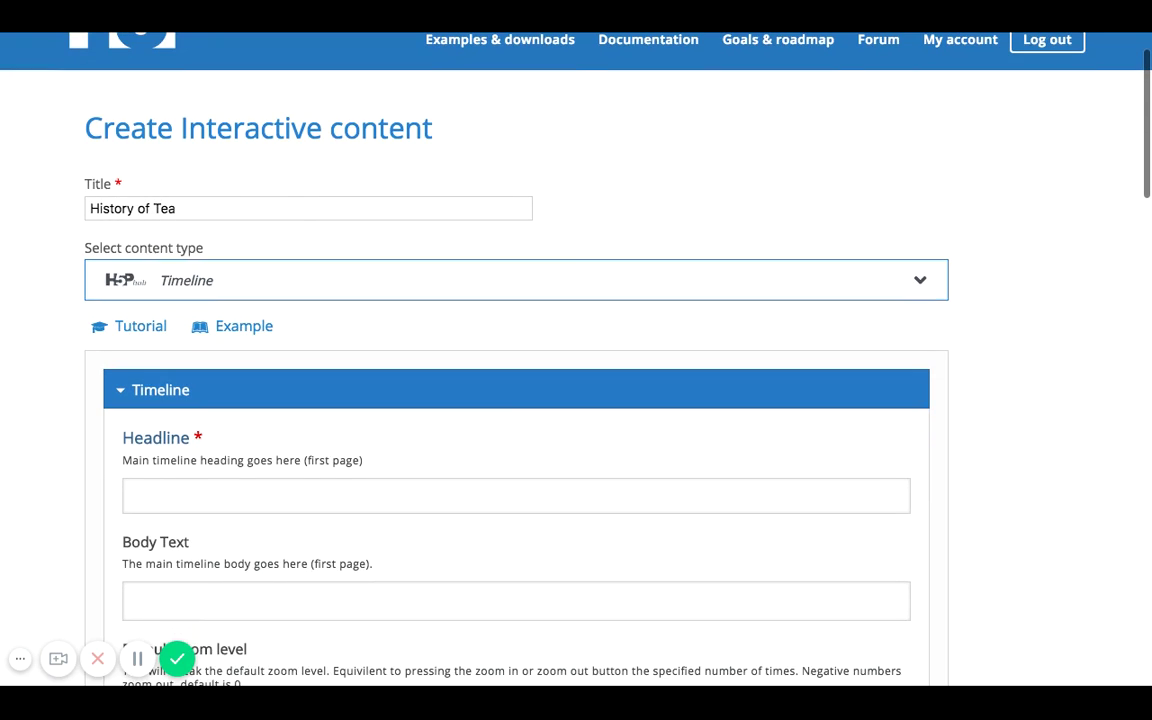
left_click(281, 201)
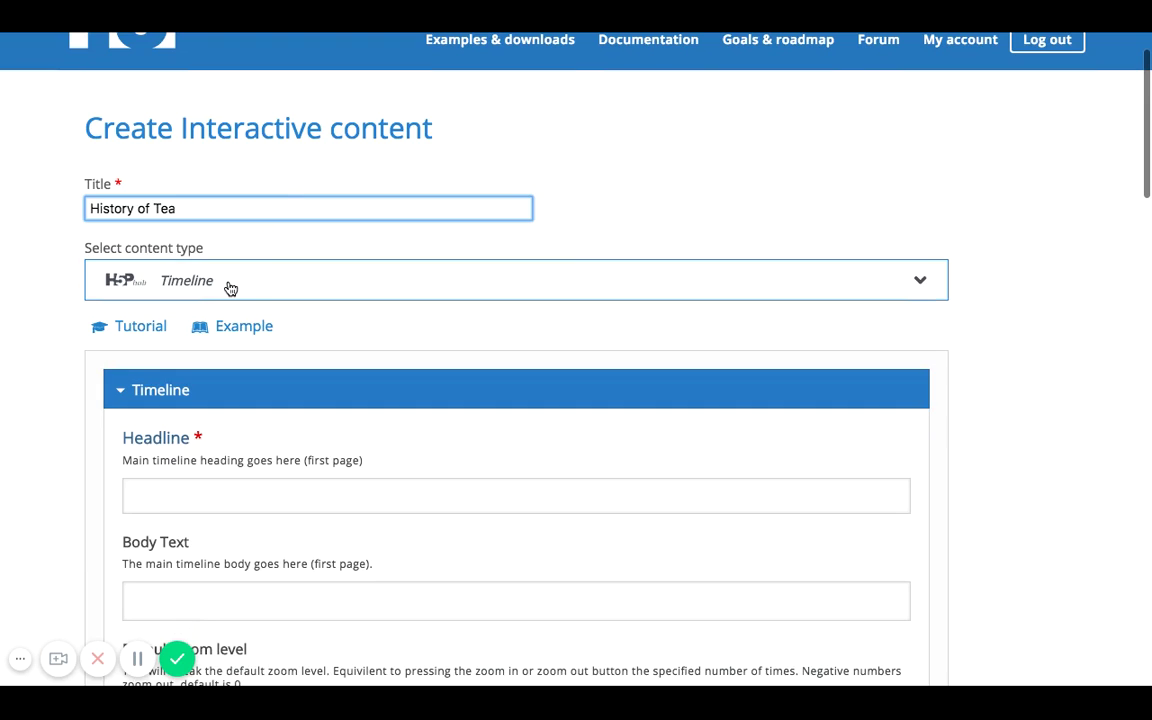
left_click(230, 288)
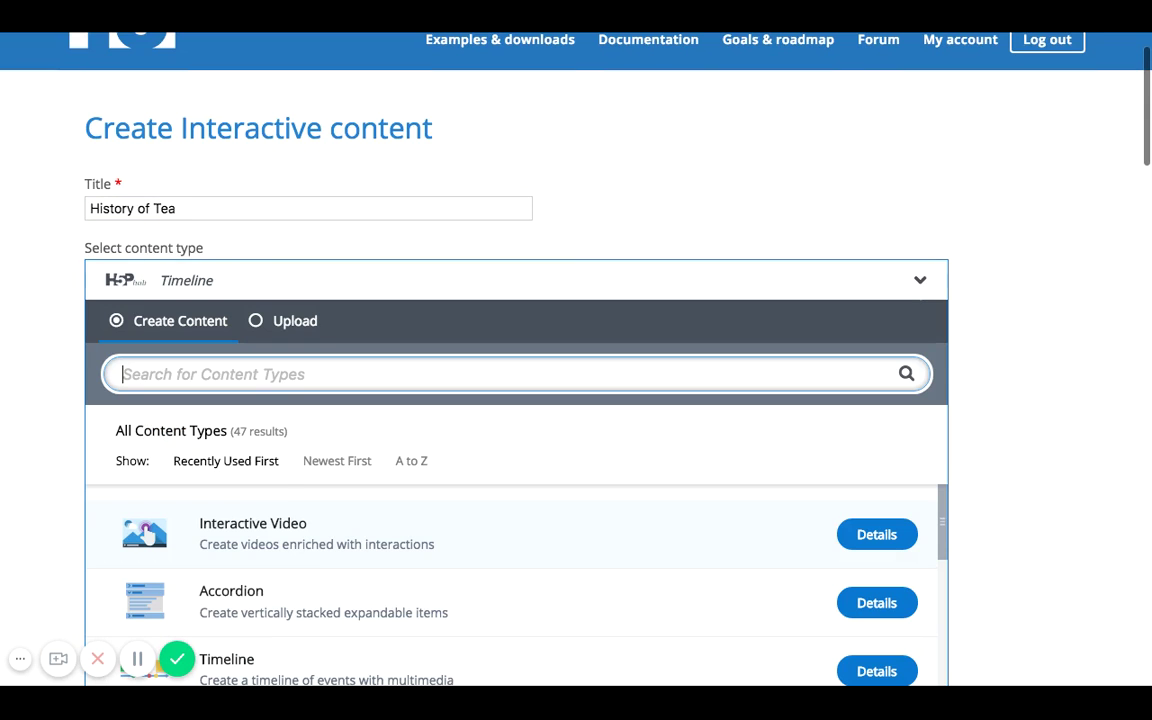
type("timeline")
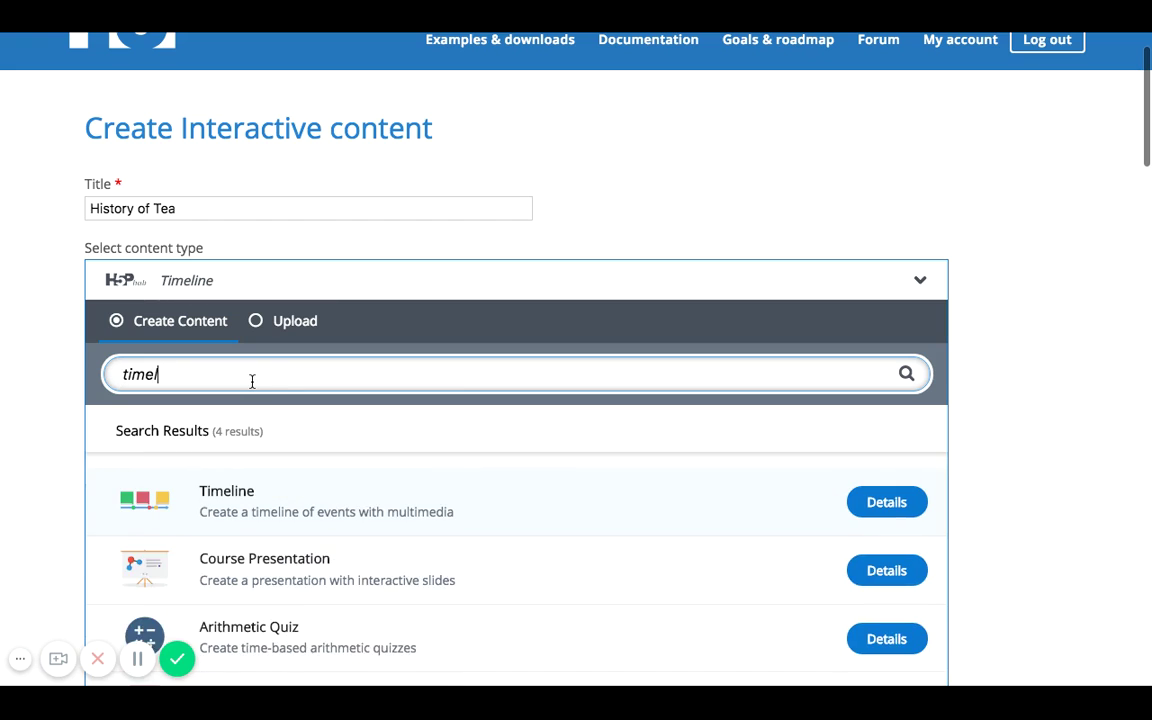
left_click(663, 494)
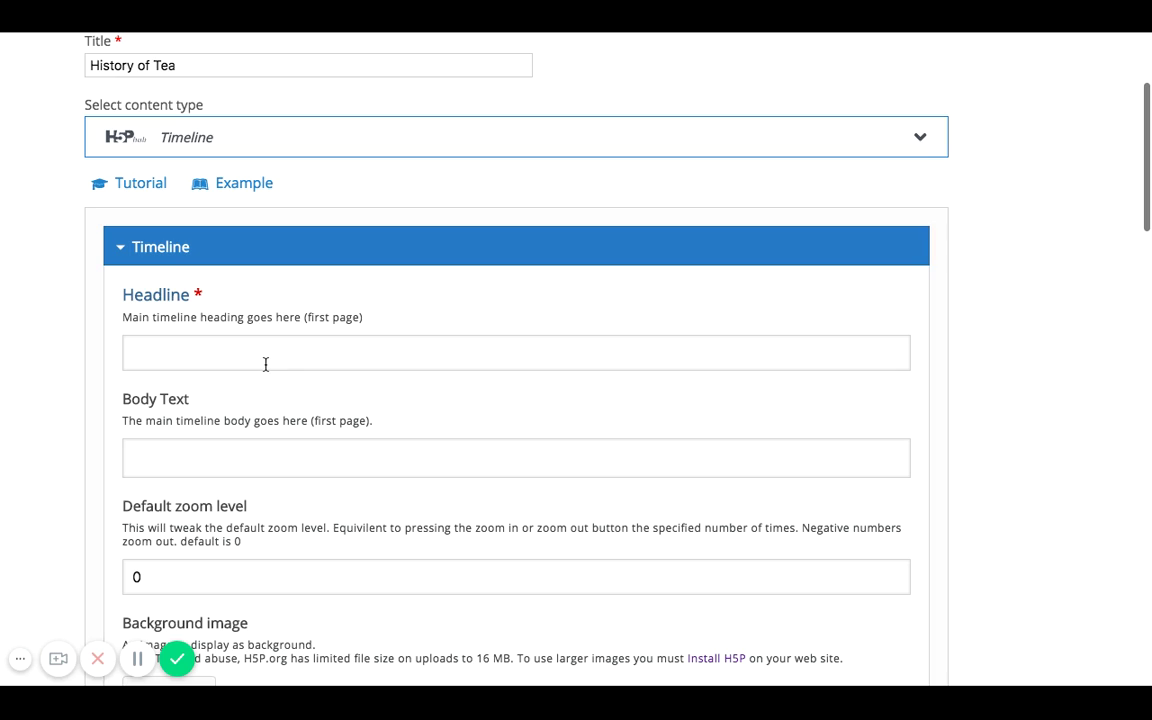
Enter the timeline headline "History of Tea in China" and the body text "An overview of the different teas in China.".
left_click(265, 364)
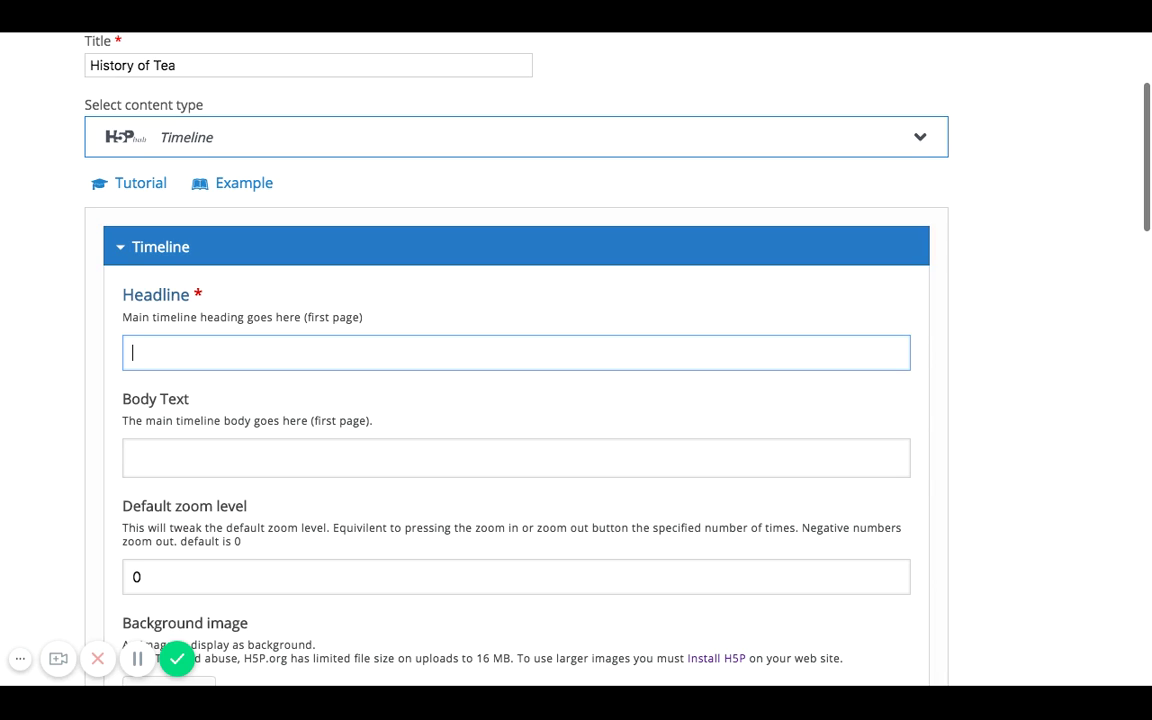
type("History of Tea")
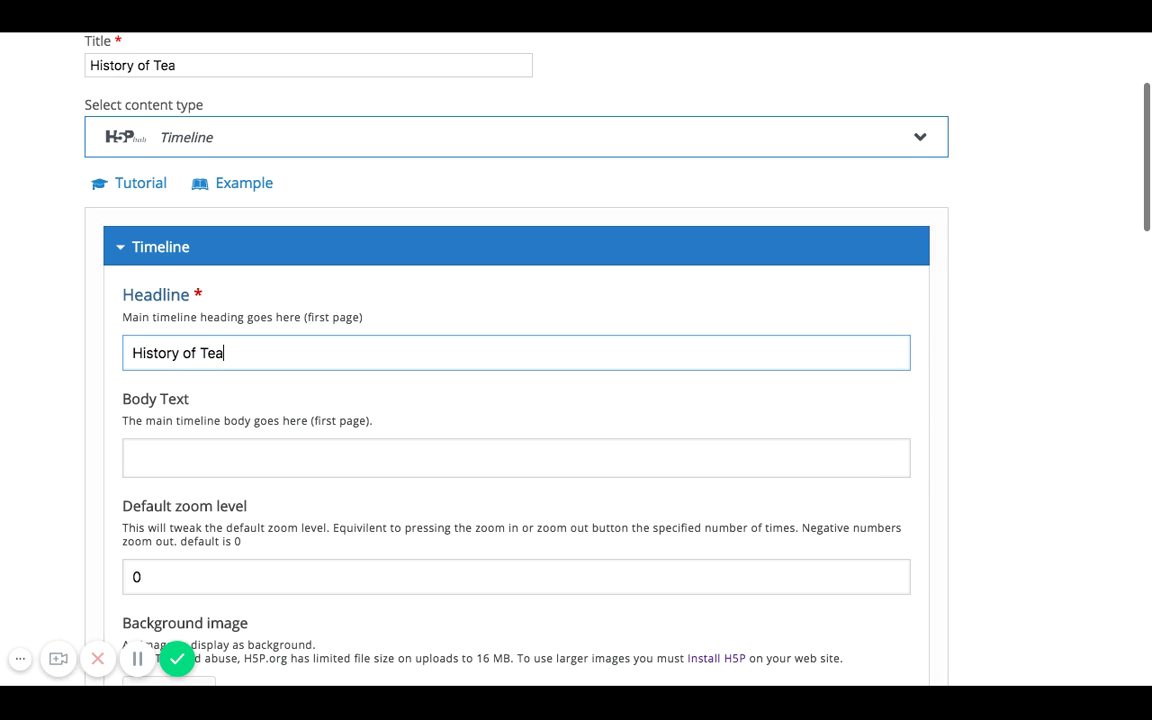
type(" in China")
left_click(237, 460)
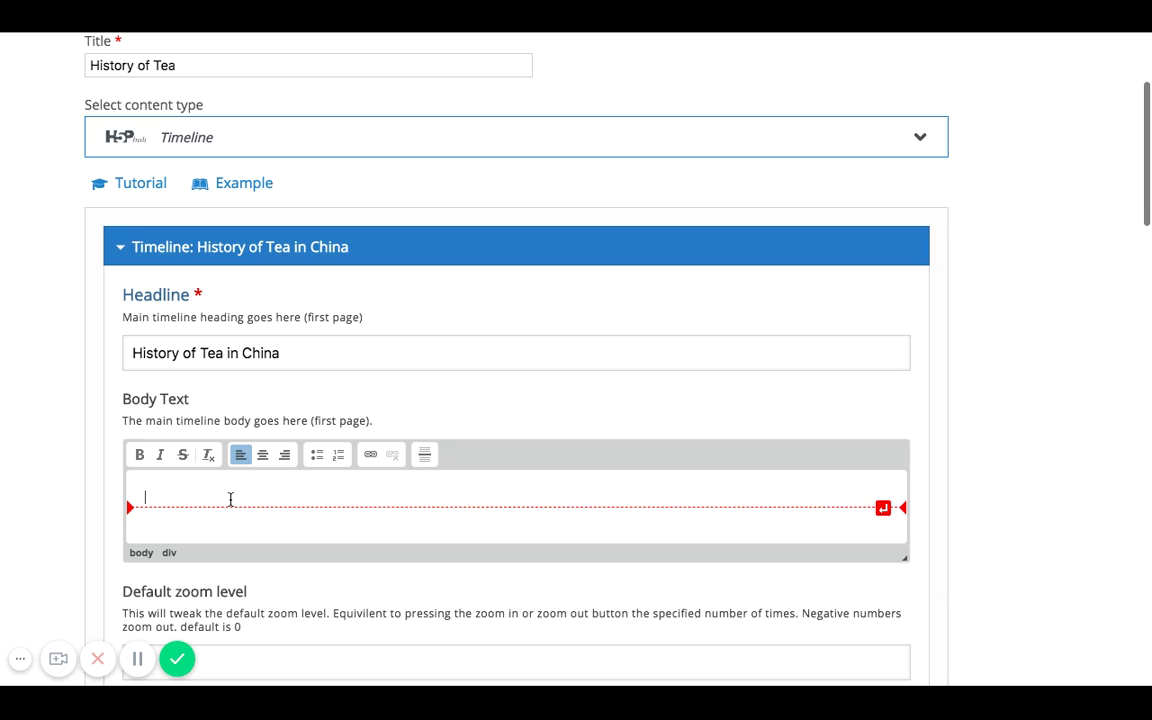
type("An over")
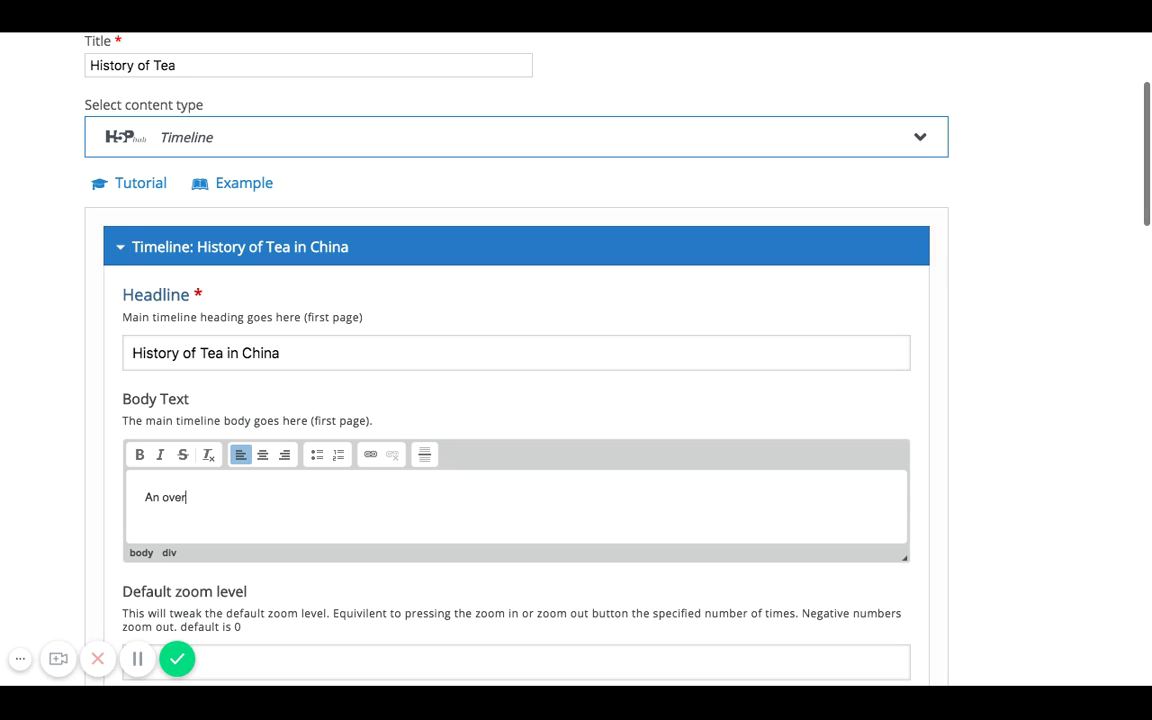
type("view of the different teas in China.")
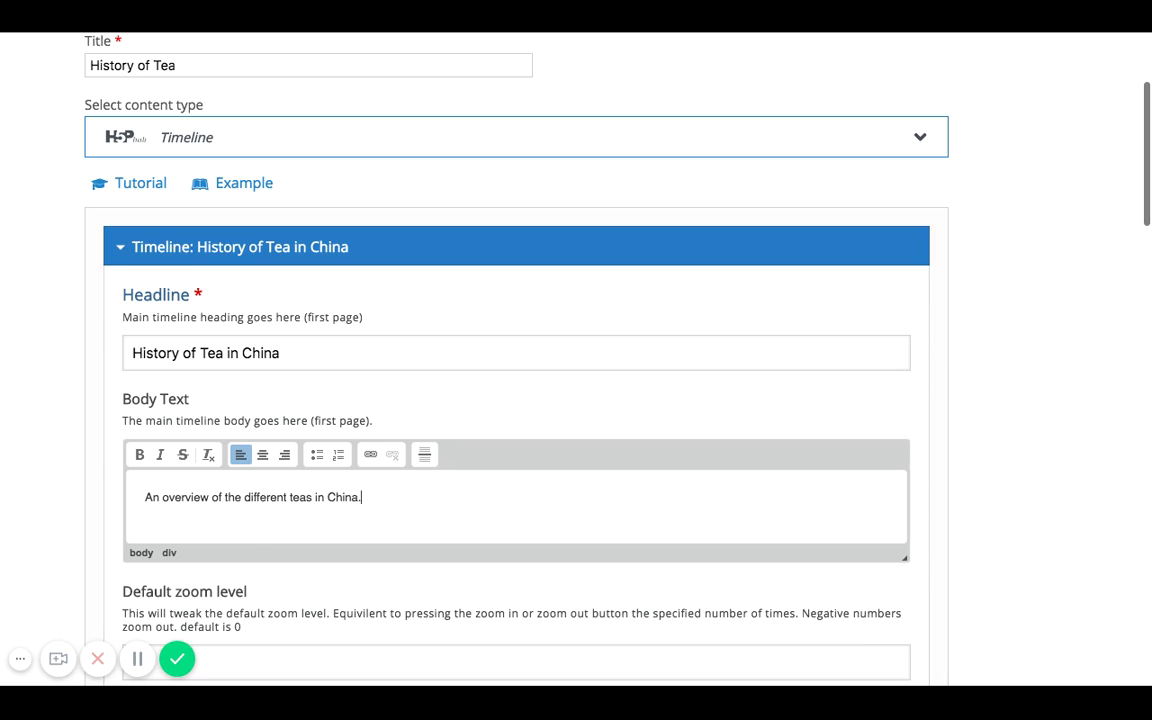
Upload the tea set photo as the timeline's background image.
scroll(231, 505, "down", 1)
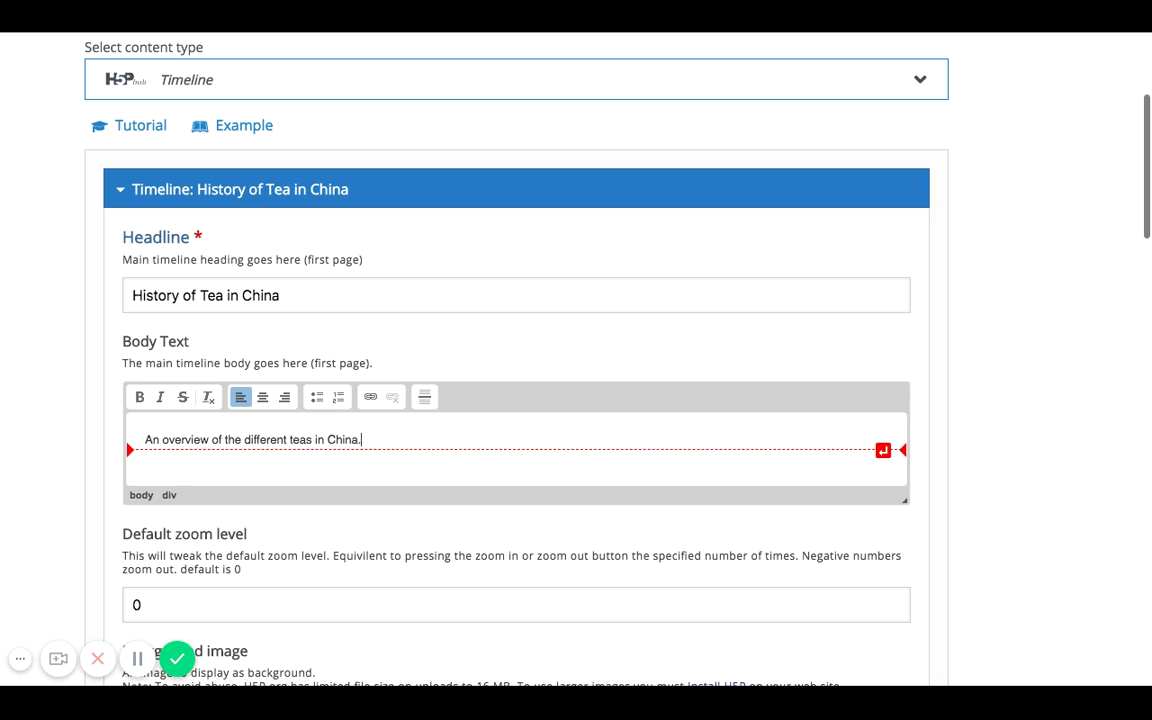
scroll(516, 360, "down", 5)
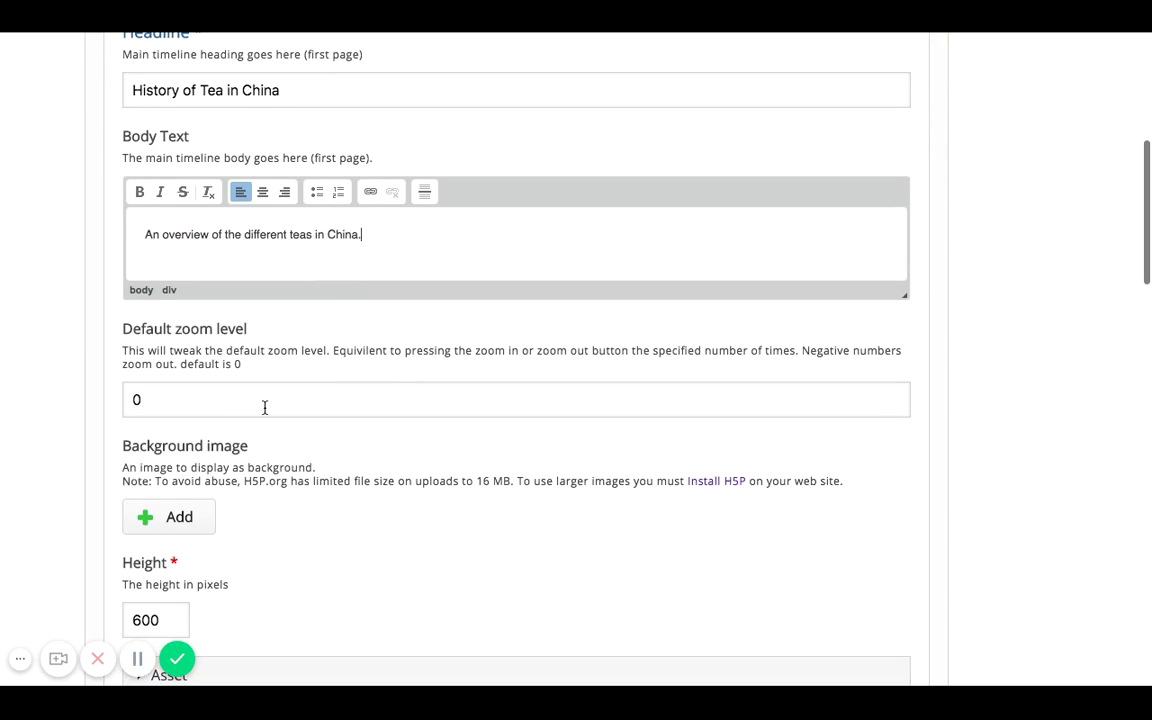
left_click(265, 407)
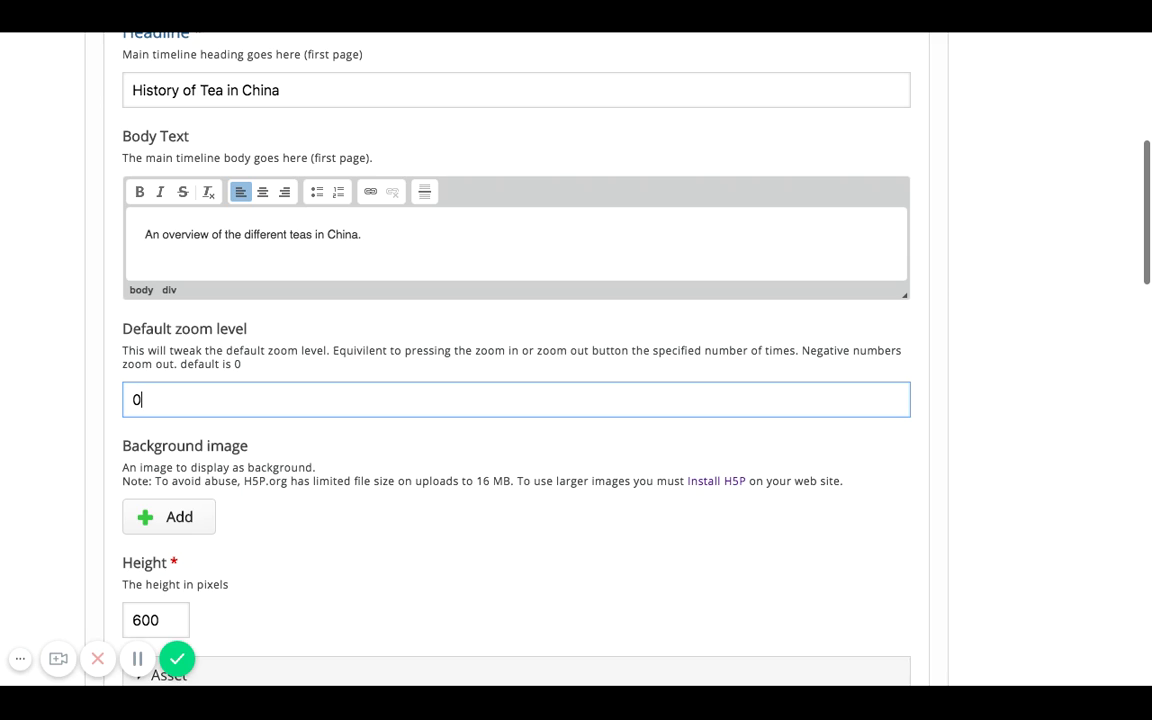
scroll(573, 322, "down", 1)
scroll(573, 322, "down", 2)
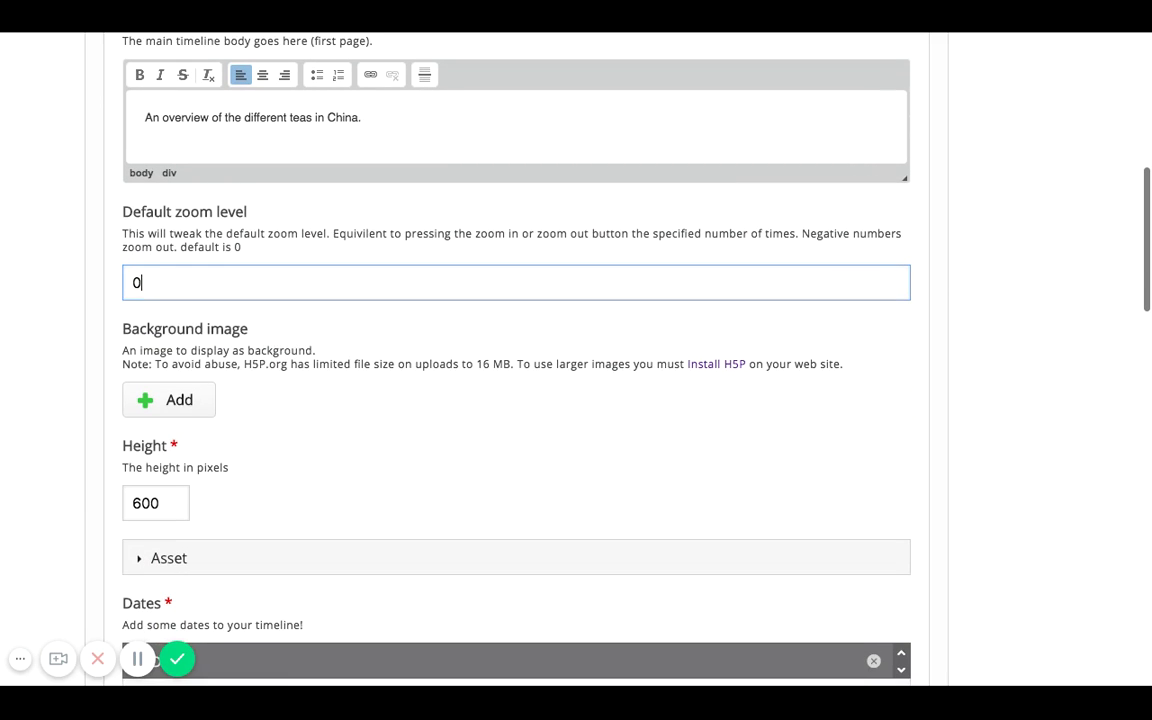
left_click(183, 407)
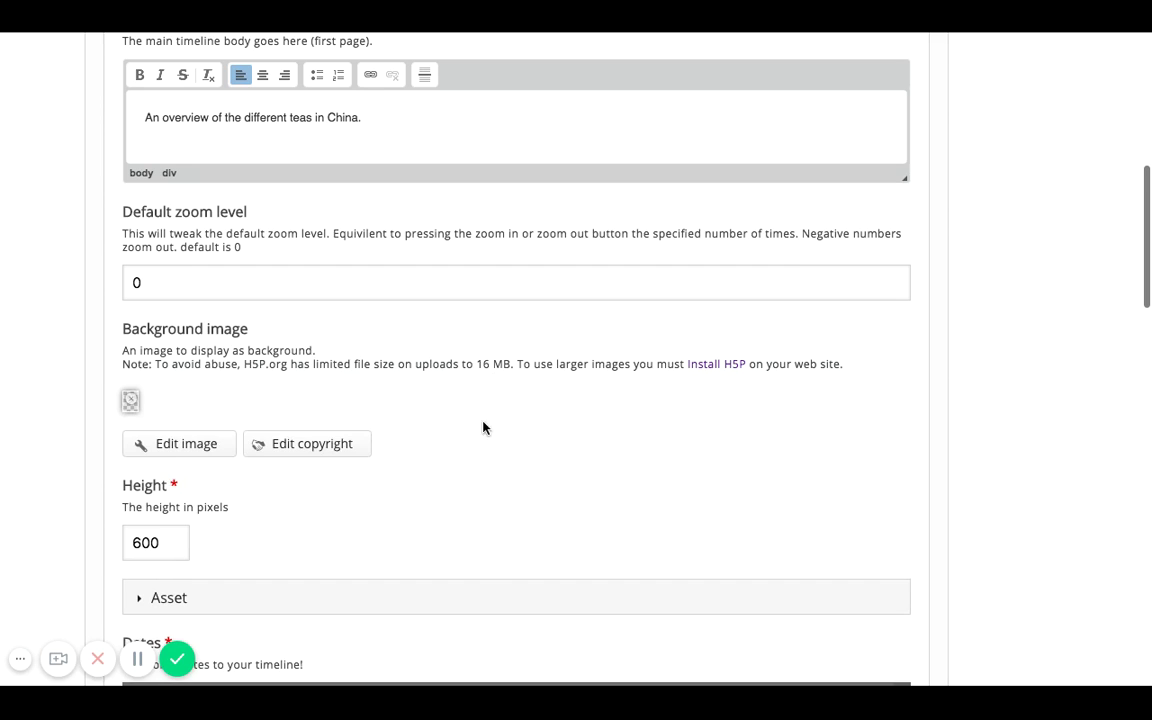
scroll(471, 445, "down", 1)
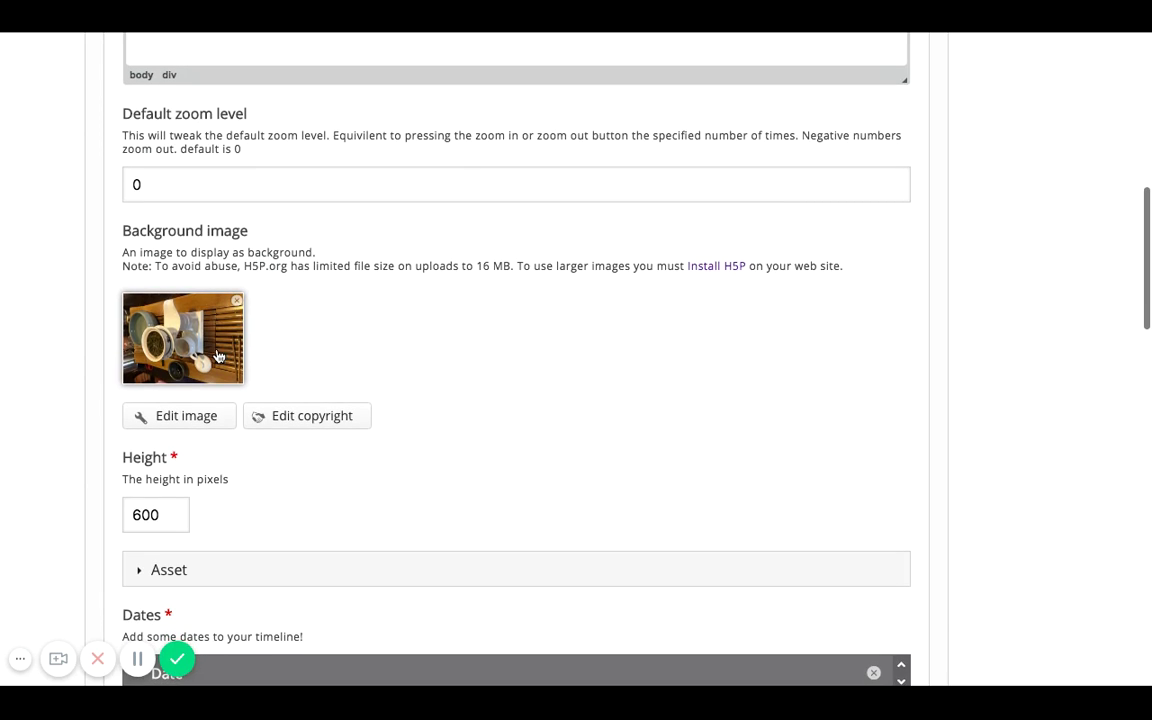
scroll(471, 486, "down", 2)
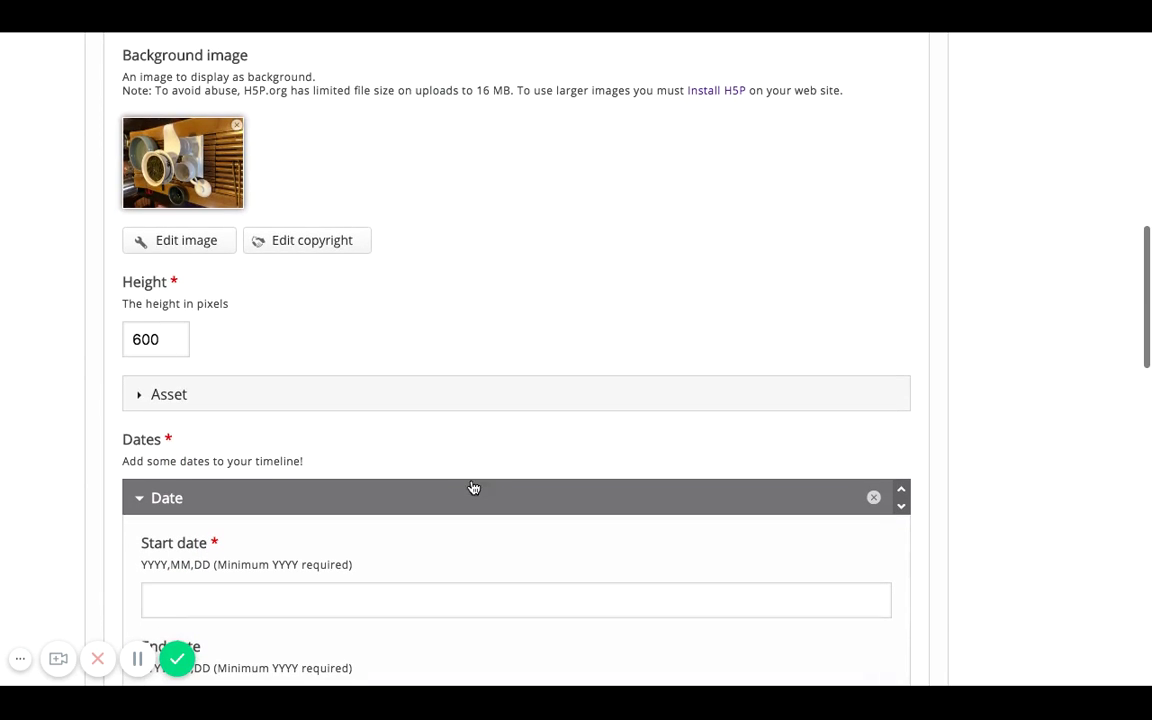
left_click(235, 404)
scroll(303, 442, "down", 1)
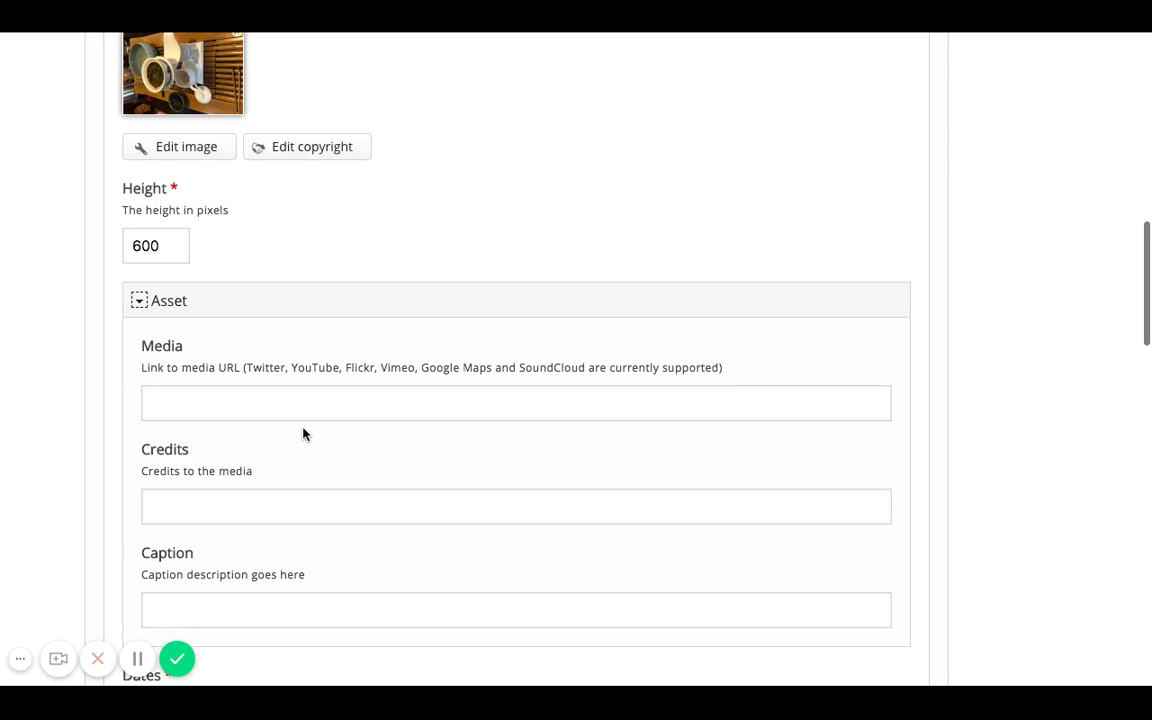
left_click(302, 404)
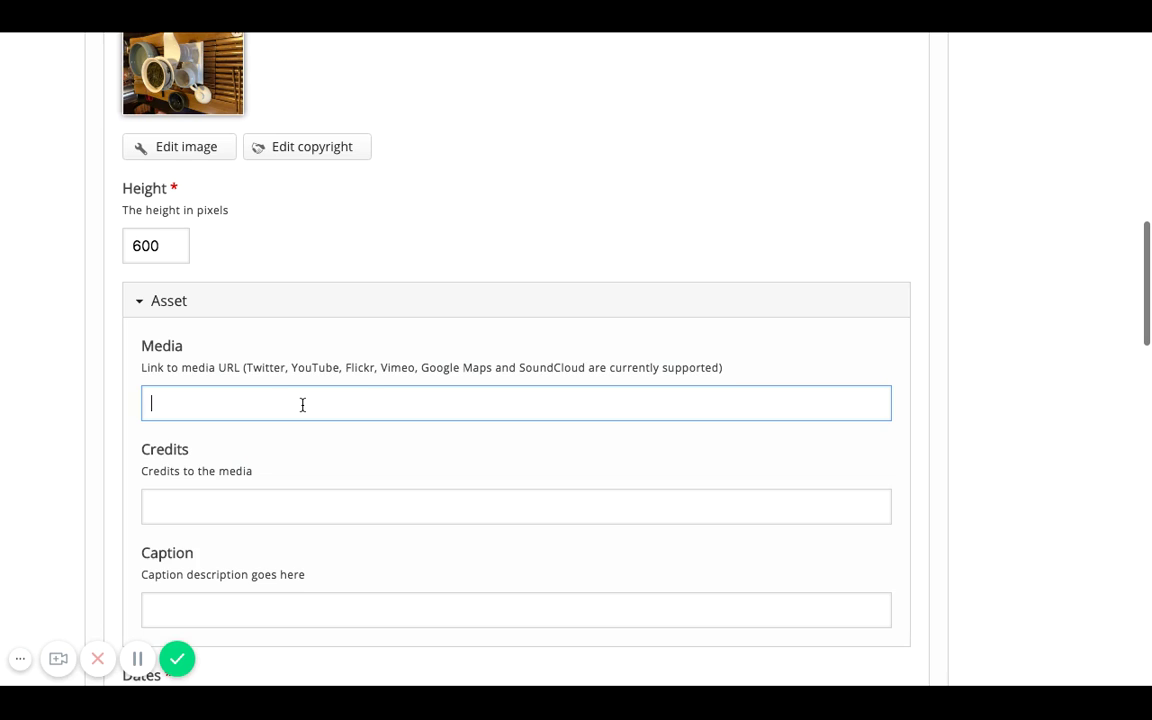
type("https://www.youtube.com/watch?v=LaLvVc1sS20")
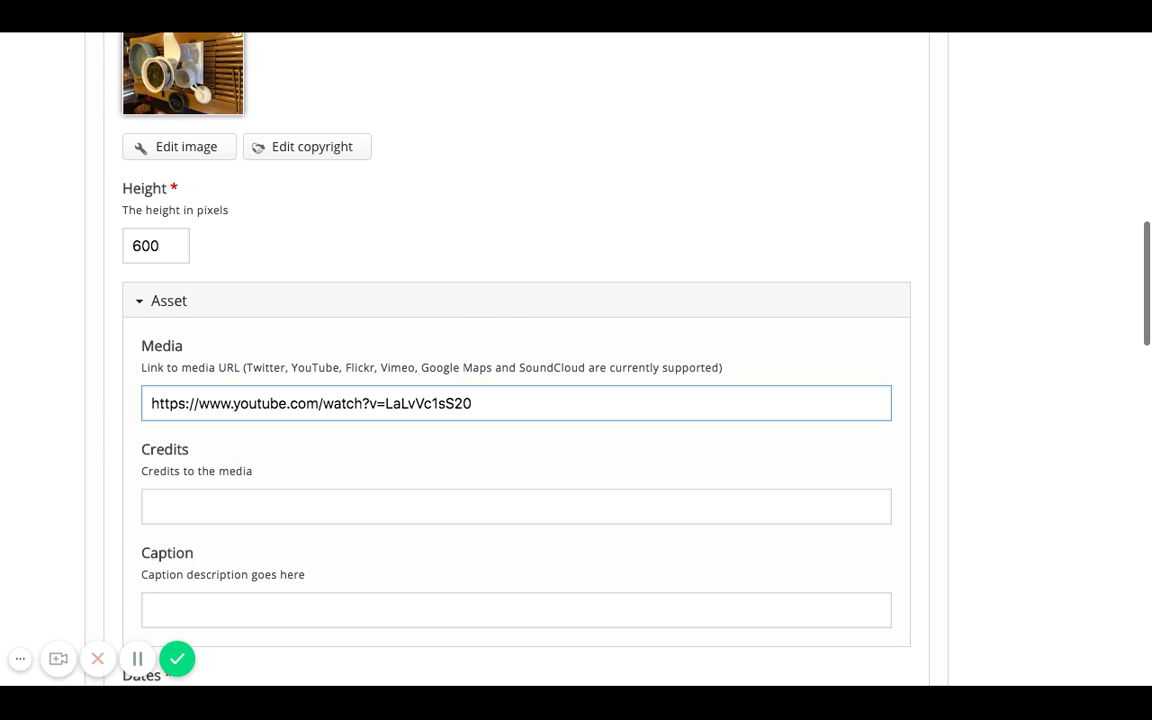
Enter the asset's credits "Thanks to Ted Ed for the video" and the caption "Tea overview and history".
left_click(150, 506)
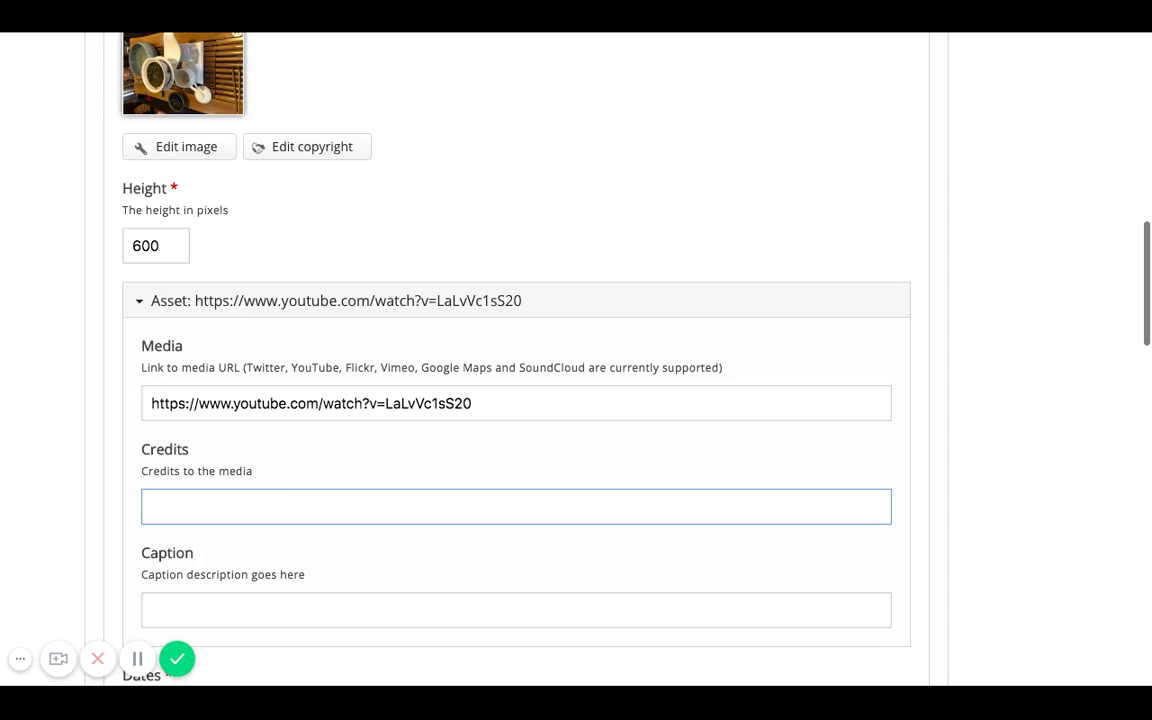
type("Thanks to Ted Ed for the video")
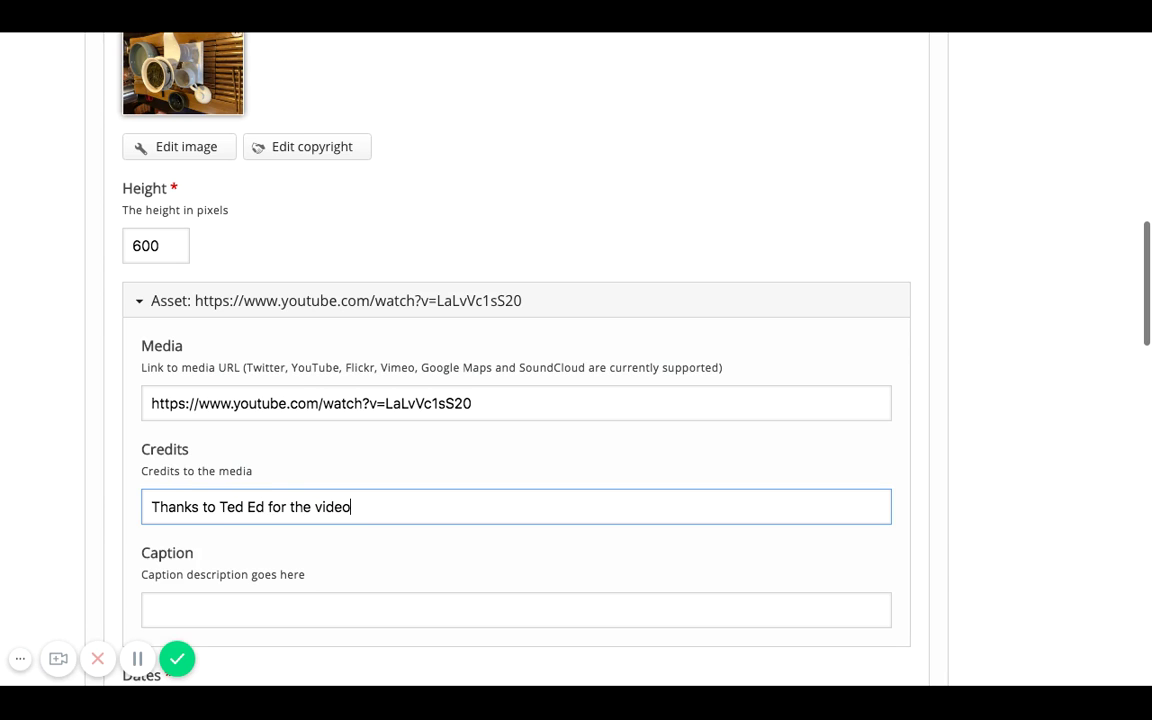
scroll(190, 535, "down", 2)
left_click(189, 535)
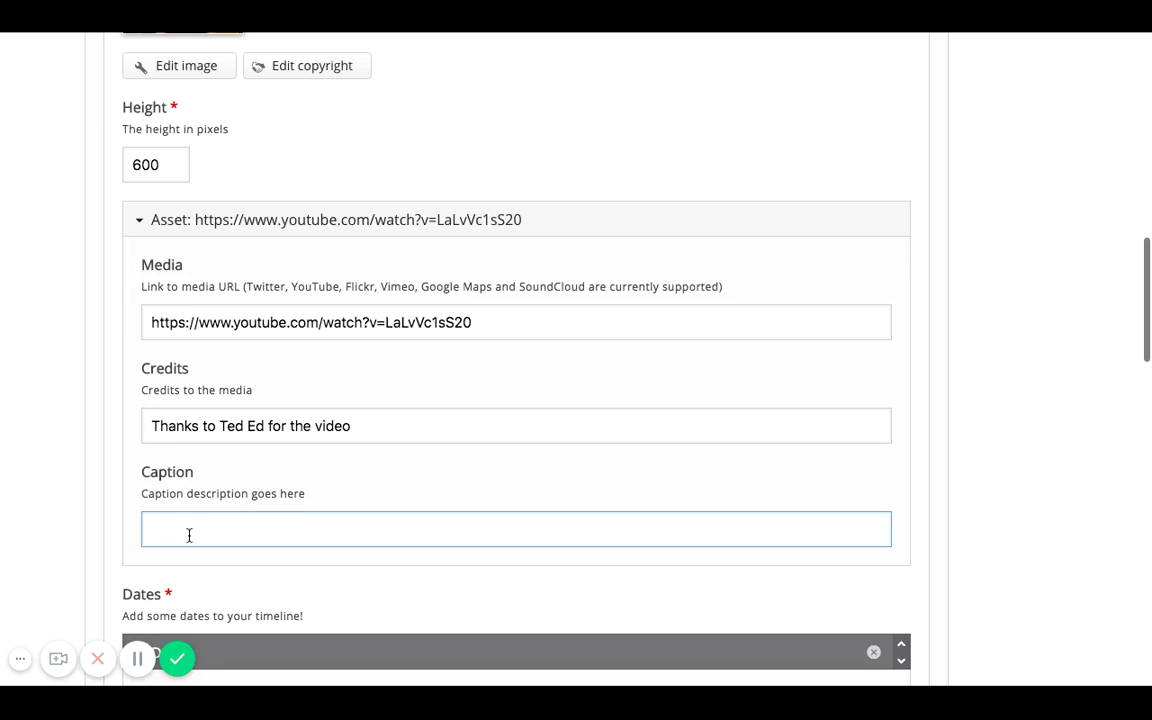
type("Tea overview and history")
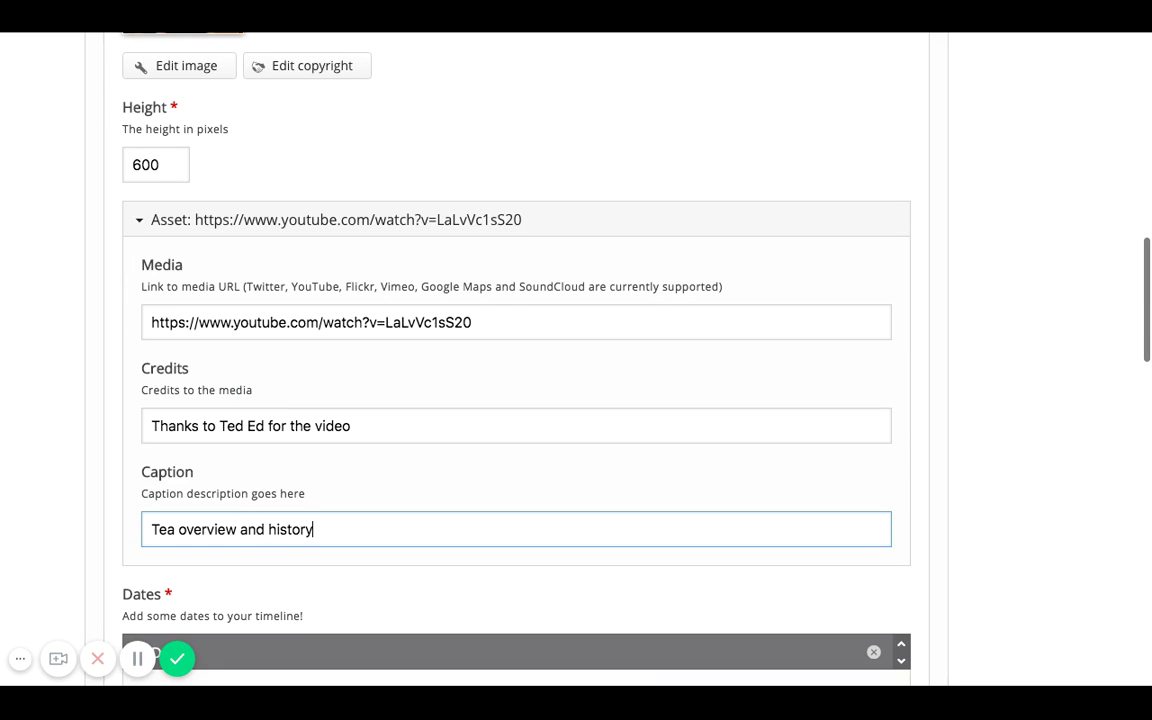
Set the first date entry's start date to 1900 and its end date to 1940.
scroll(571, 323, "down", 5)
left_click(192, 554)
scroll(192, 554, "down", 2)
type("1900")
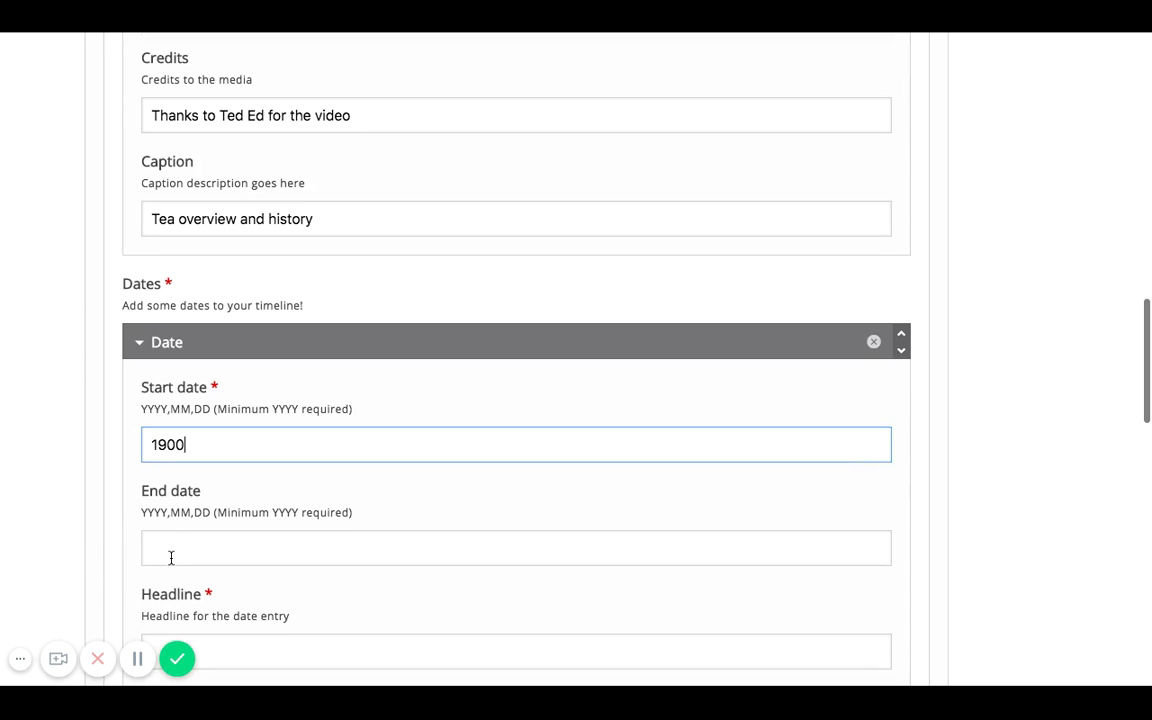
left_click(175, 546)
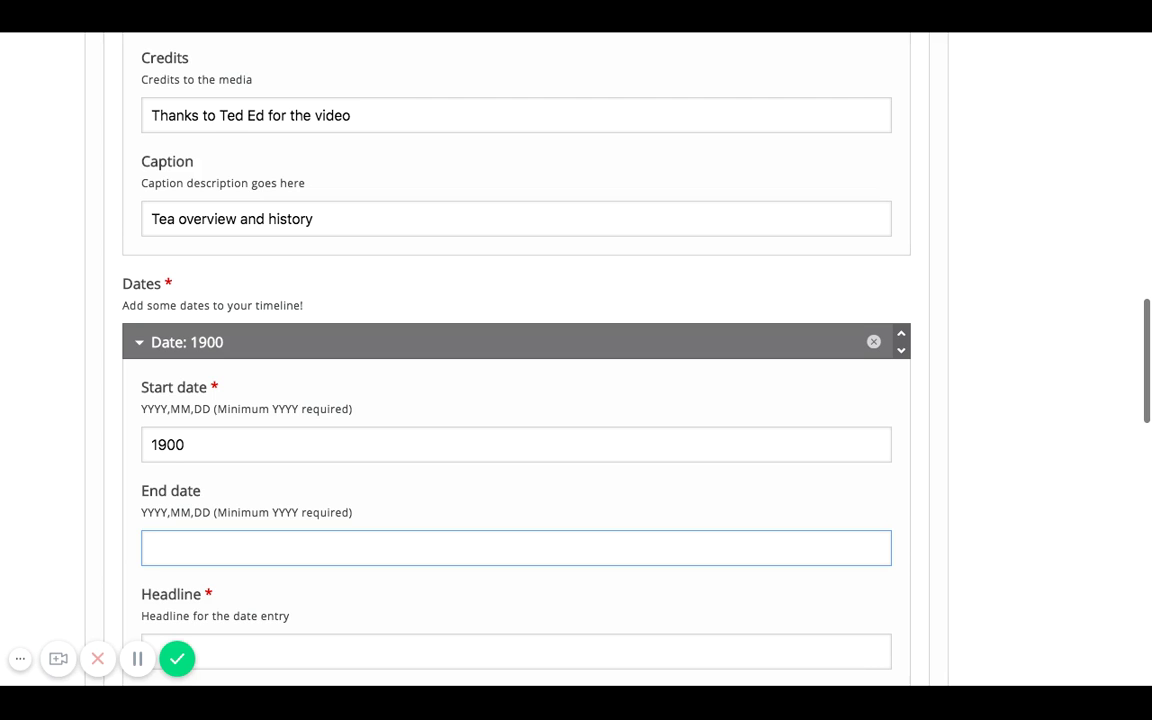
type("1940")
Enter the headline "Beginning of when tea was introduced" for the 1900 date entry.
scroll(516, 400, "down", 2)
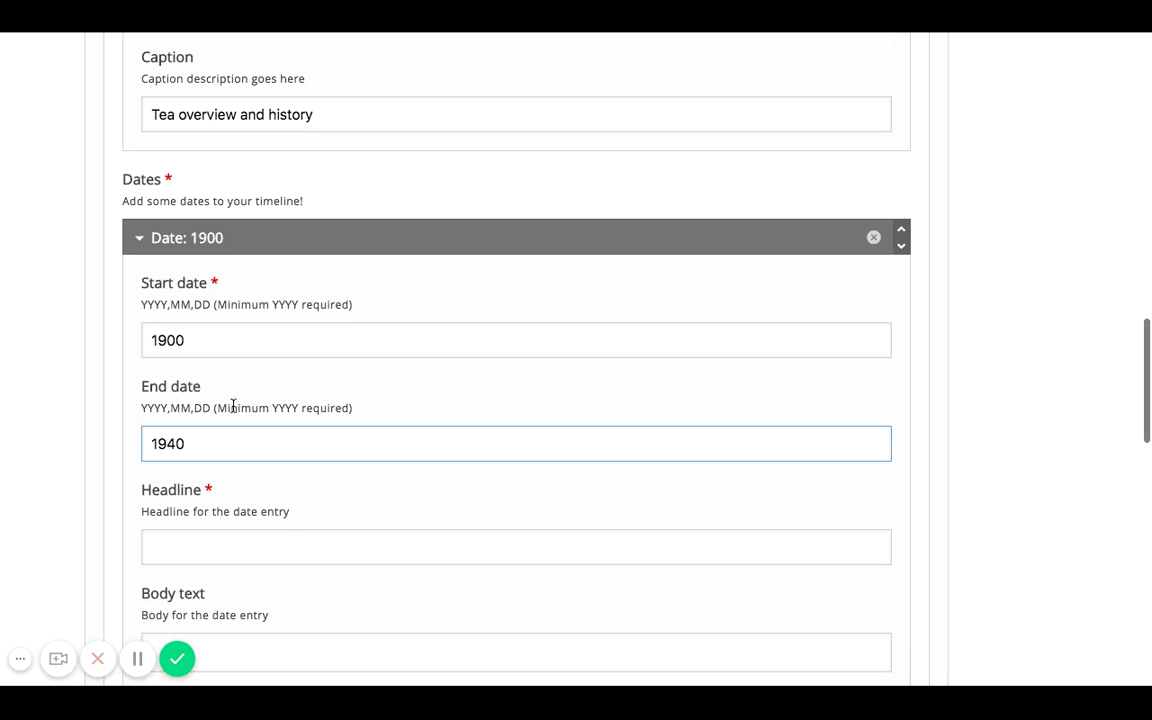
left_click(278, 548)
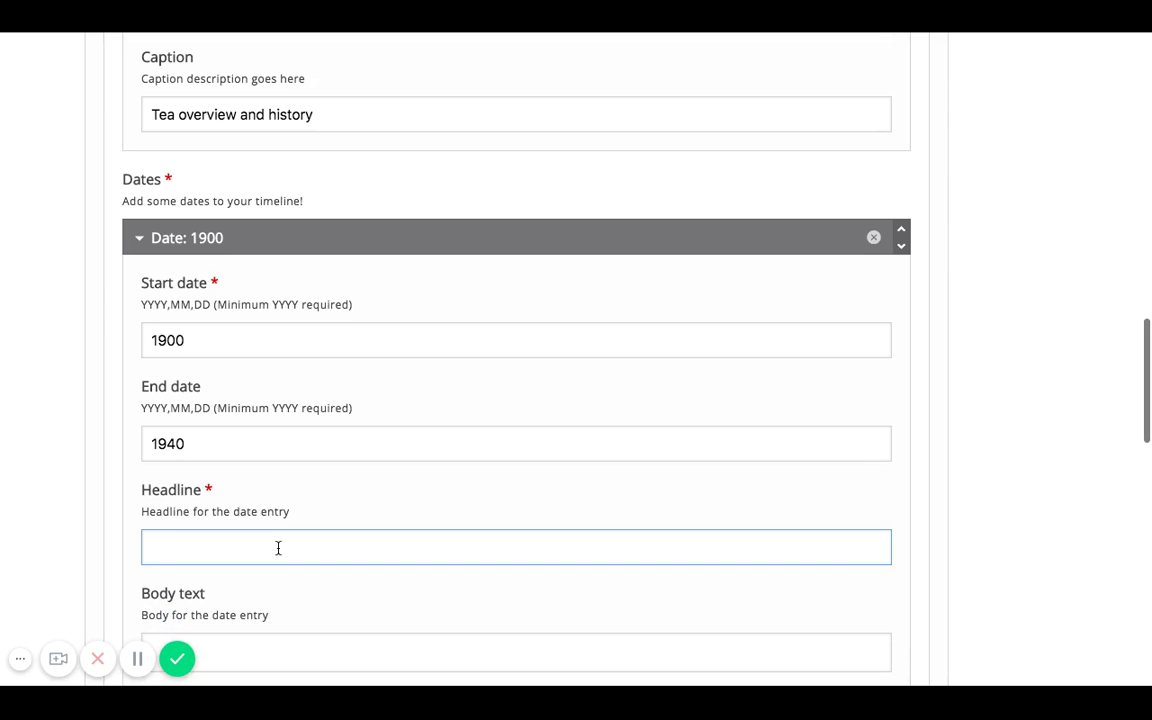
type("Beginningo f whe")
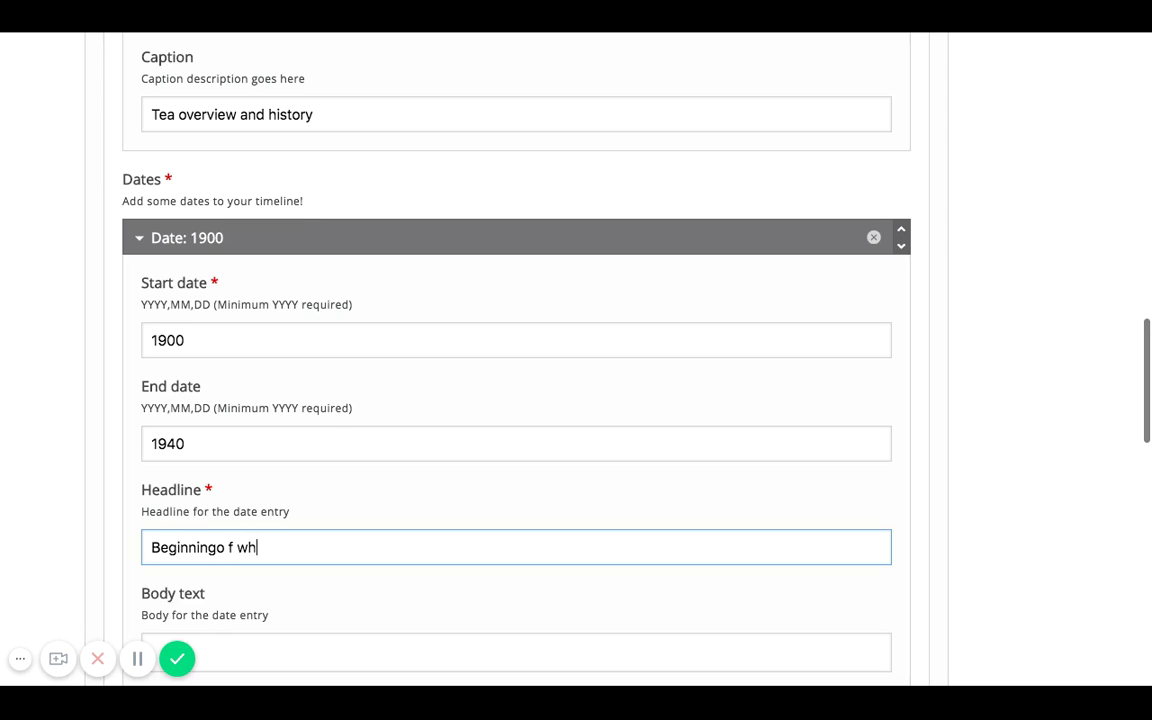
key("BackSpace")
key("BackSpace")
key("BackSpace")
key("BackSpace")
key("BackSpace")
key("BackSpace")
key("BackSpace")
type("of when tea was introduced")
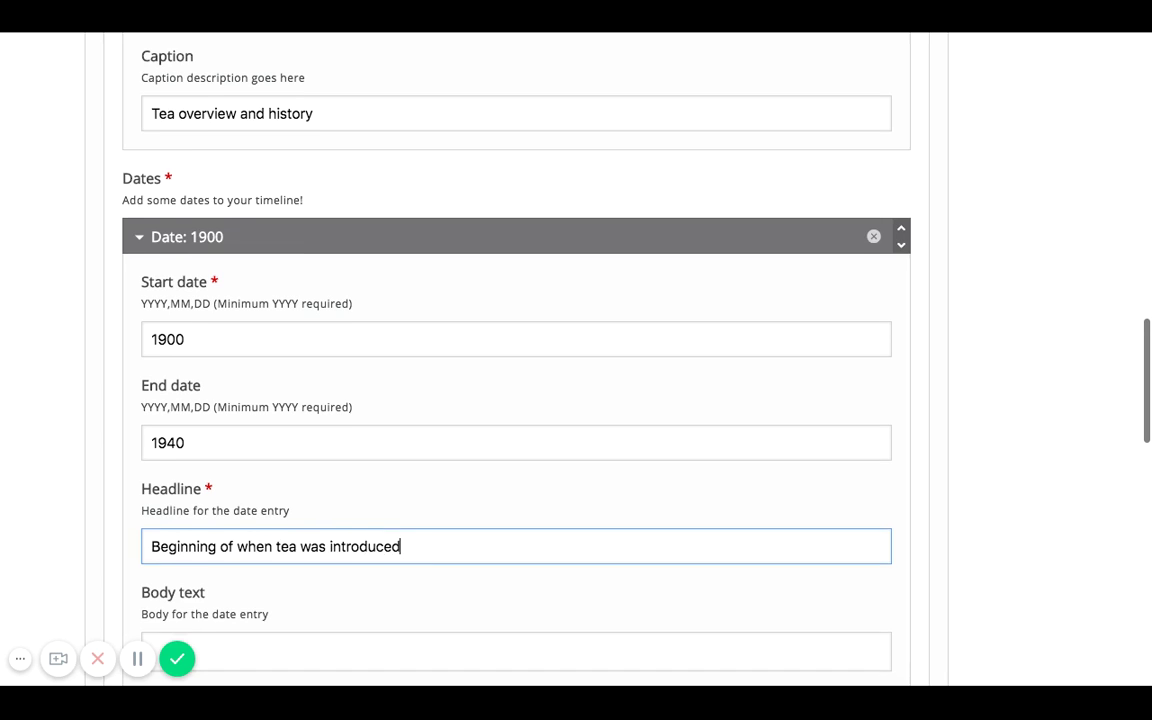
Enter the body text "This is when green tea was introduced." for the 1900 date entry.
scroll(206, 468, "down", 3)
left_click(206, 468)
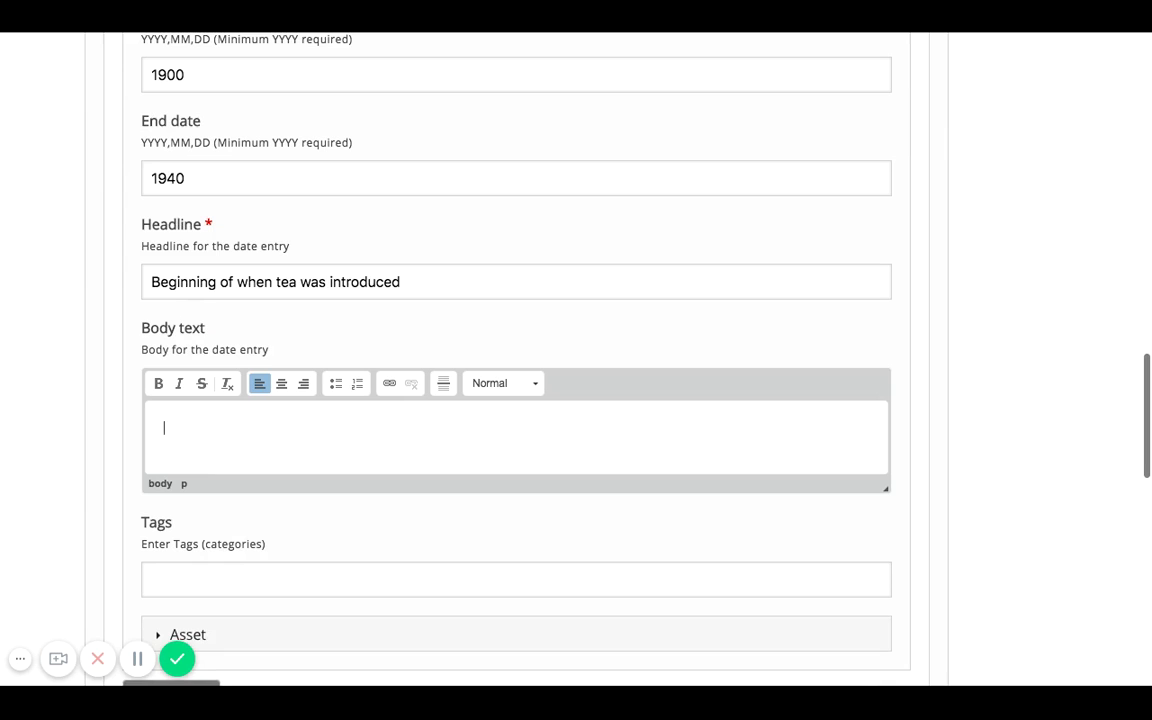
type("This is when green tea was intordu")
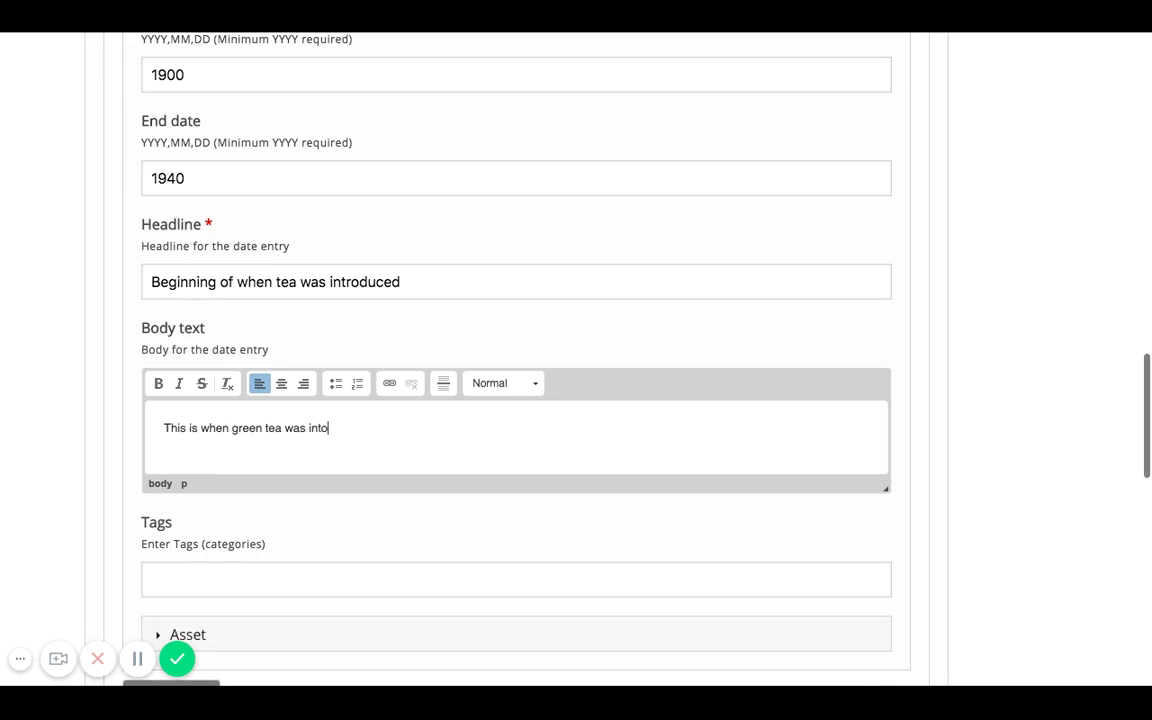
key("BackSpace")
key("BackSpace")
key("BackSpace")
key("BackSpace")
type("roduced.")
scroll(319, 309, "down", 2)
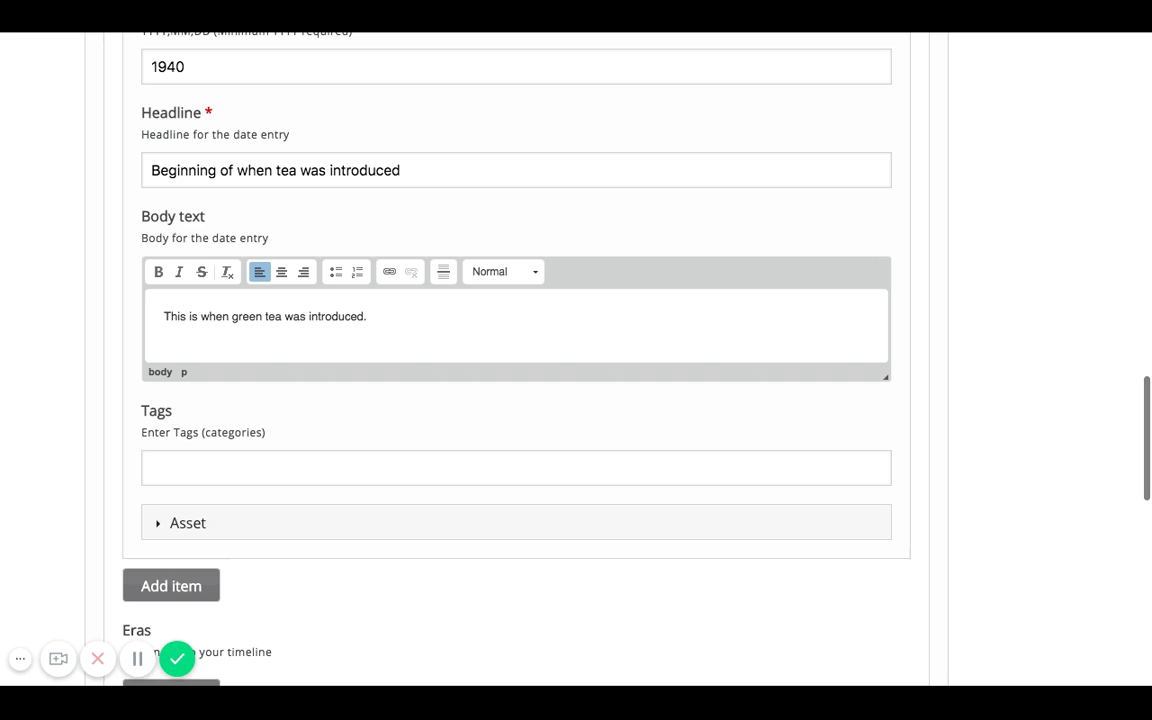
Enter the tags "health, wellness, tea" for the 1900 date entry.
left_click(257, 466)
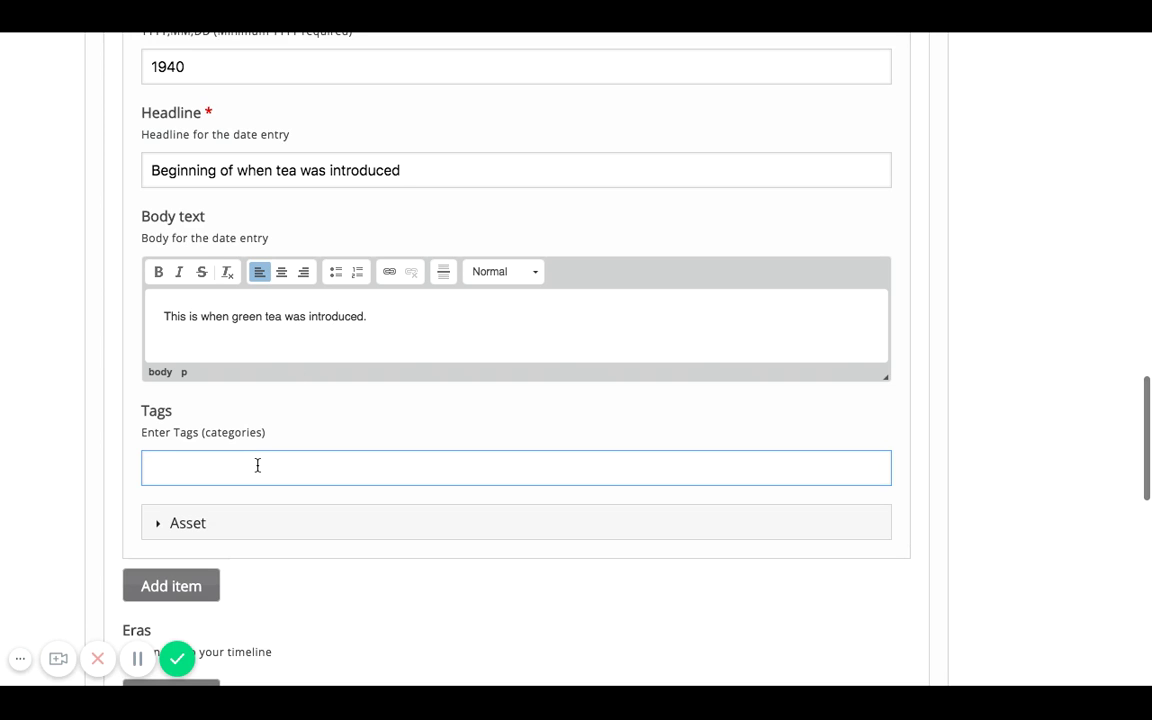
type("health, wellness, tea")
Add a second date entry with start date 1930 and end date 1960.
scroll(257, 411, "down", 2)
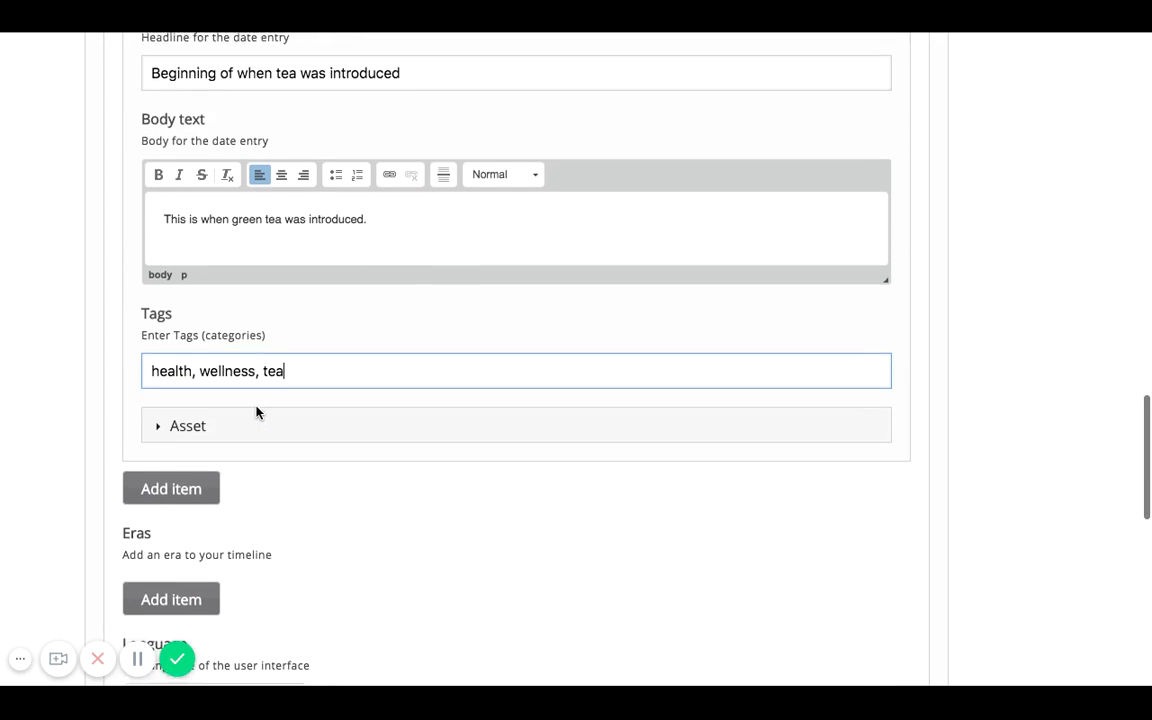
left_click(199, 494)
scroll(226, 512, "down", 4)
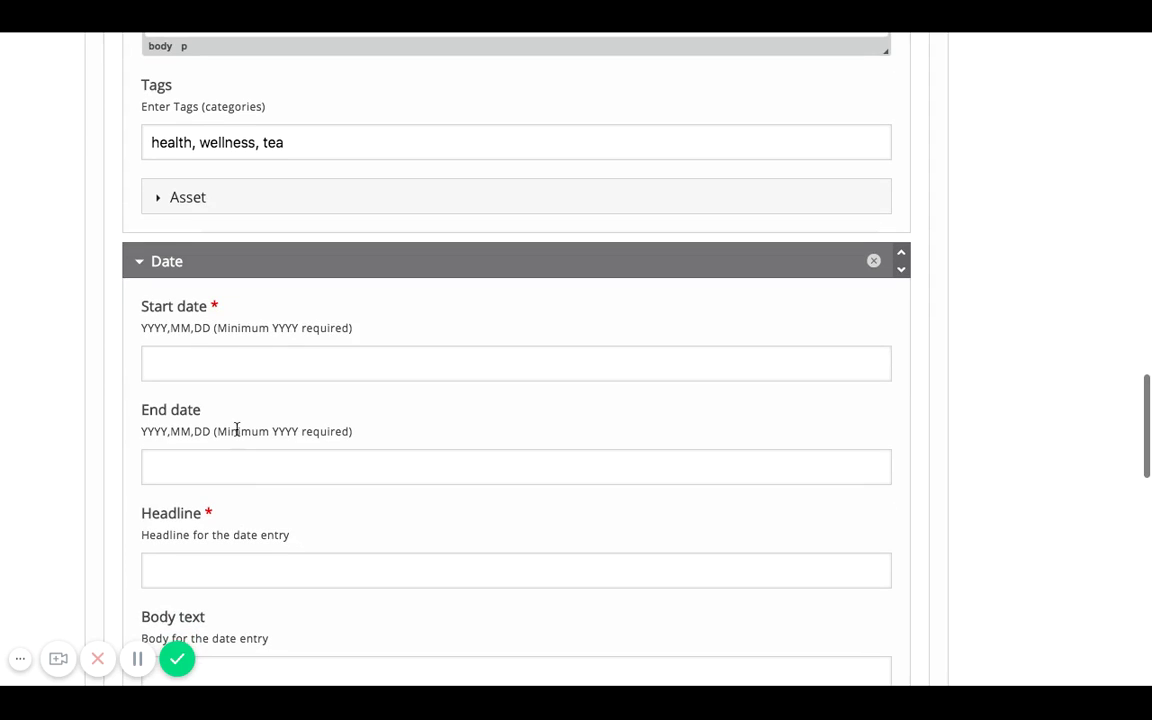
left_click(221, 361)
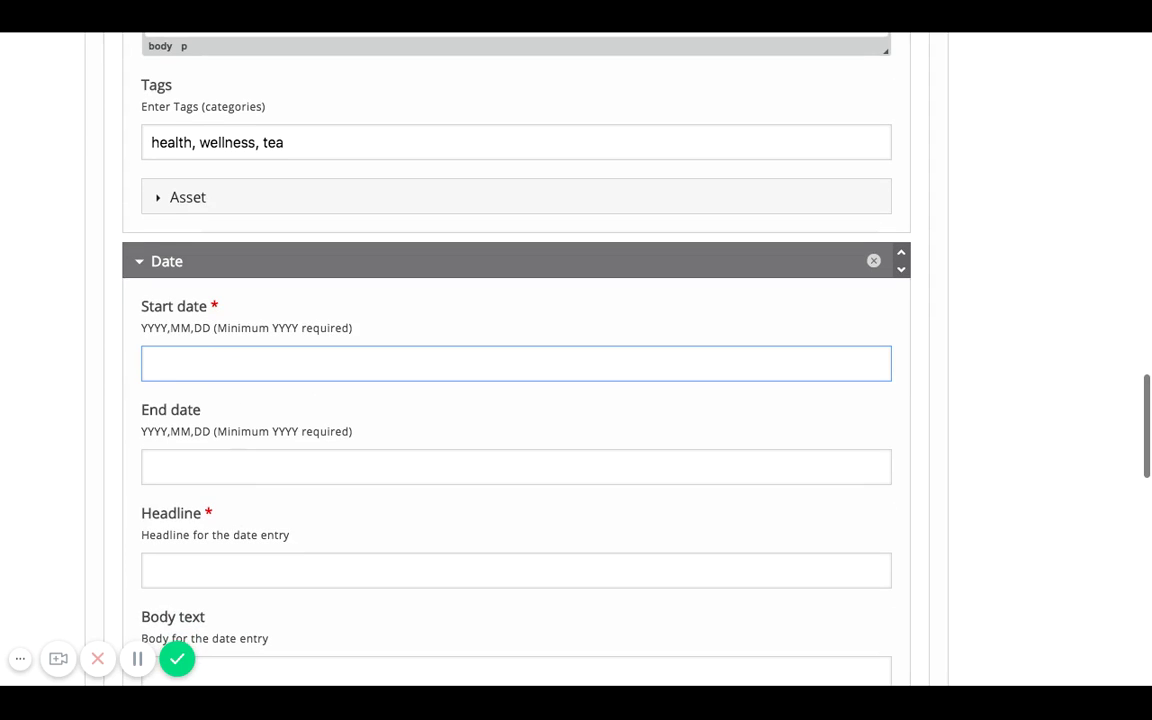
type("1930")
left_click(199, 465)
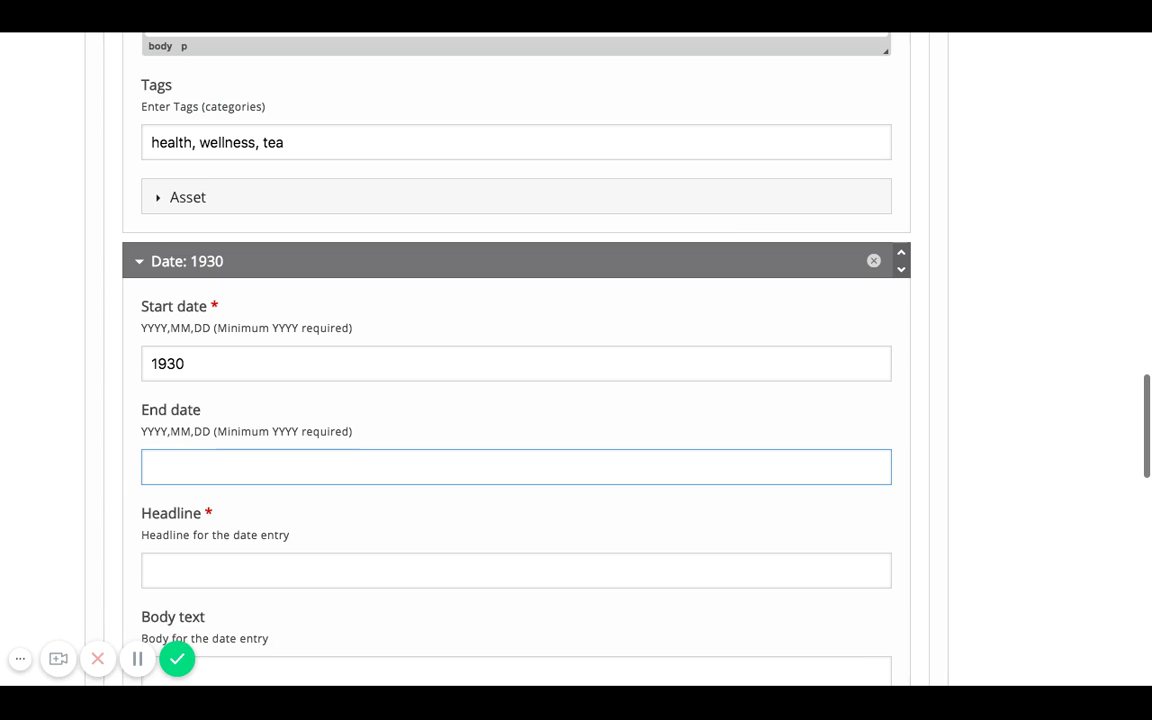
type("1960")
Enter the headline "Introduction of Pu-erh Tea" for the 1930 date entry.
scroll(516, 400, "down", 1)
scroll(154, 504, "down", 1)
left_click(181, 479)
type("Introduction of ")
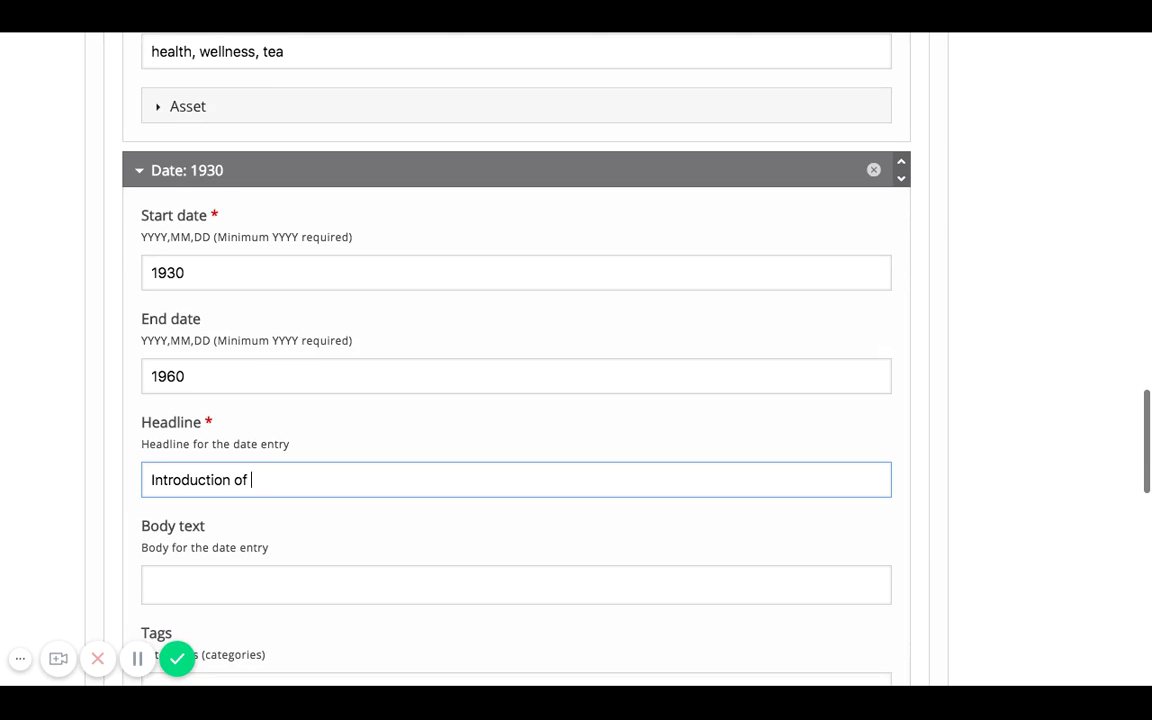
type("Pu-erh Tea")
Enter the body text "A different type of tea is introduced" for the 1930 date entry.
scroll(175, 514, "down", 2)
left_click(185, 535)
type("A dif")
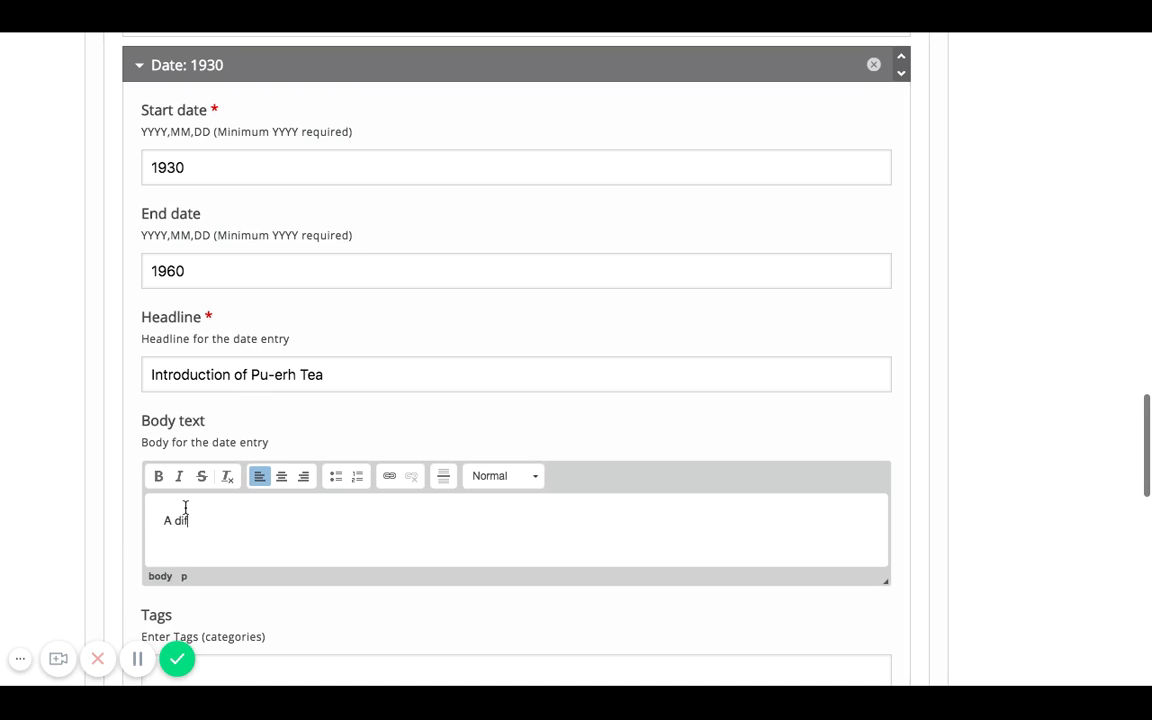
type("ferent type of tea is introduced")
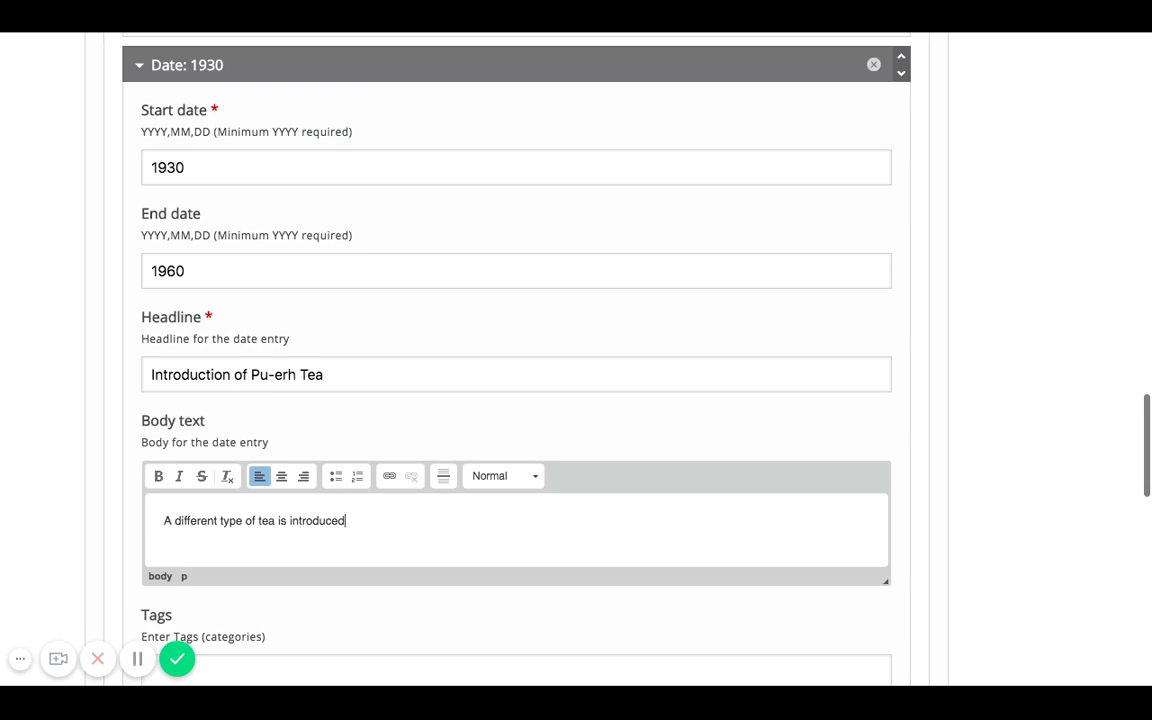
Enter the tags "tea, wellness, health" for the 1930 date entry.
scroll(219, 441, "down", 5)
left_click(219, 430)
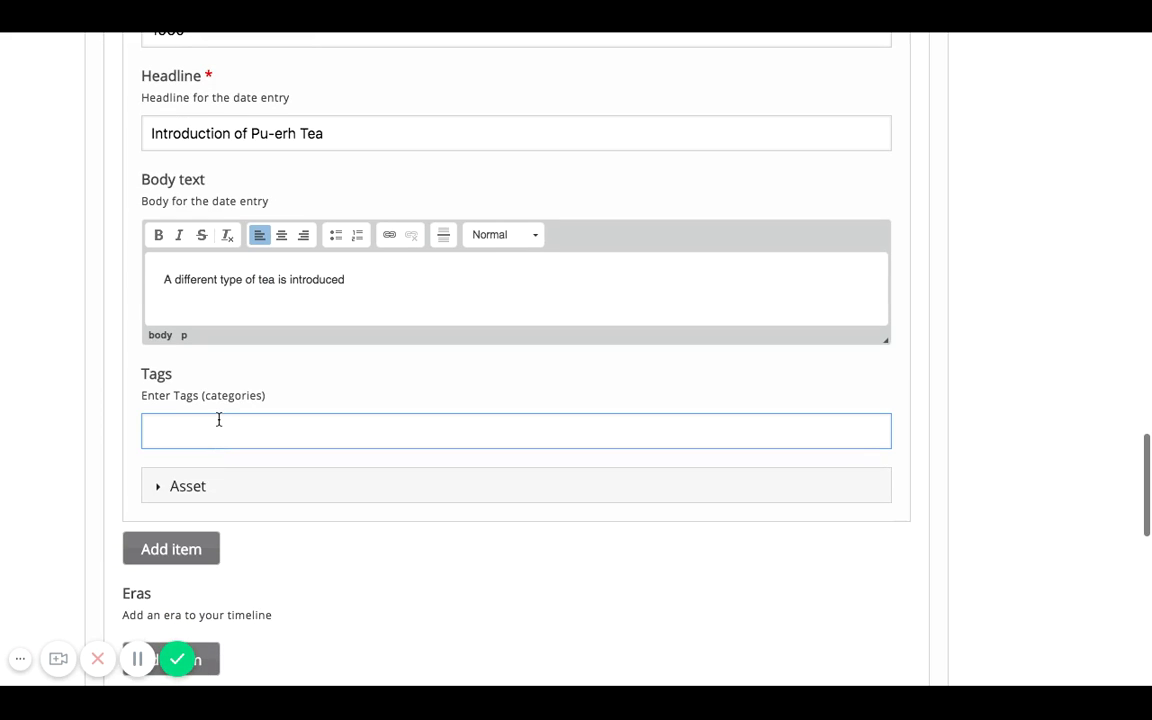
type("tea, wellness, health")
Save the timeline content, keeping English as the interface language and the default H5P options.
scroll(301, 393, "down", 3)
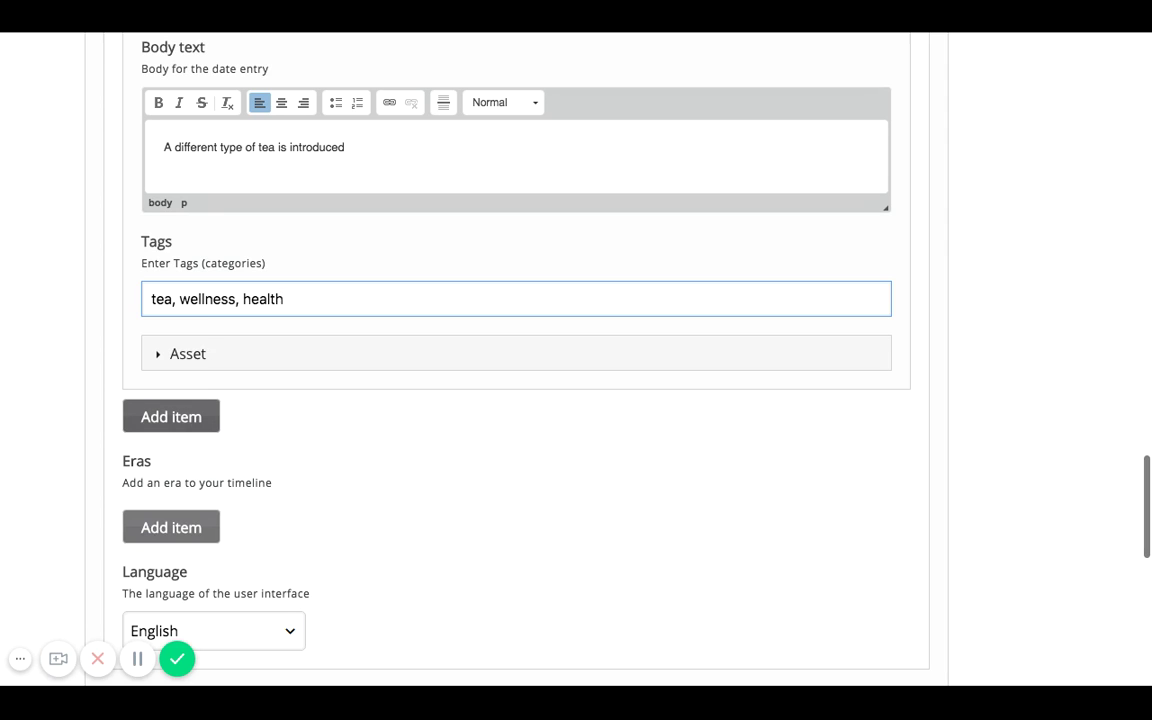
scroll(324, 458, "down", 4)
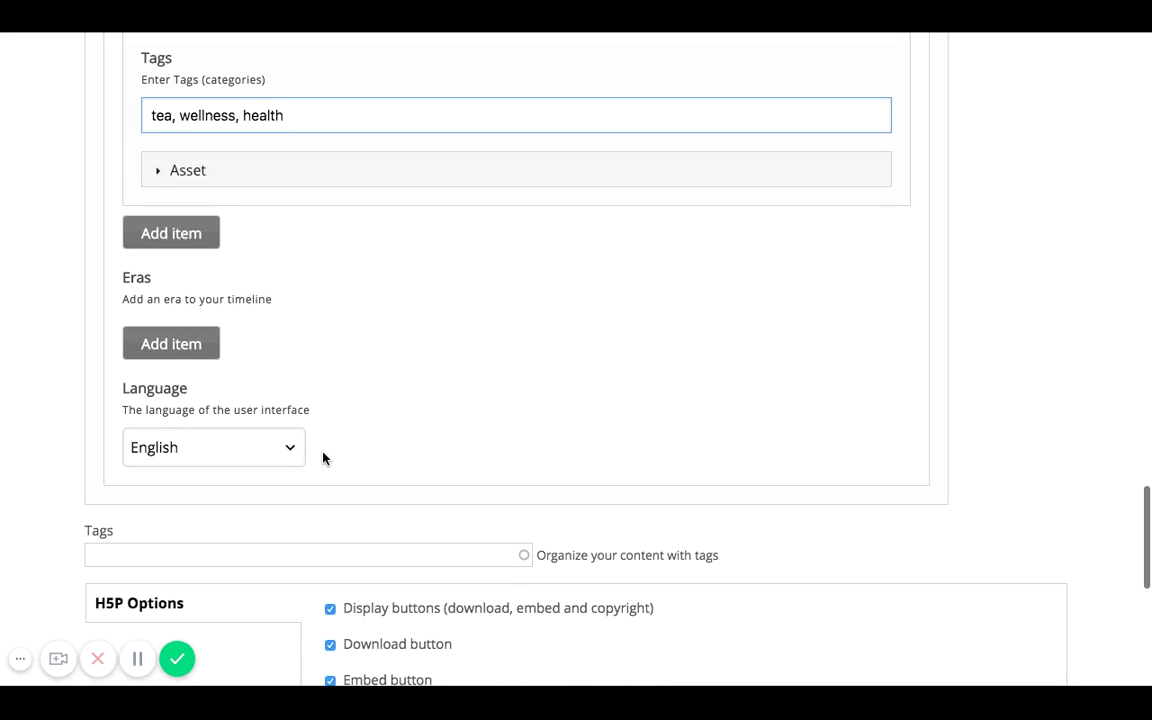
scroll(324, 458, "down", 3)
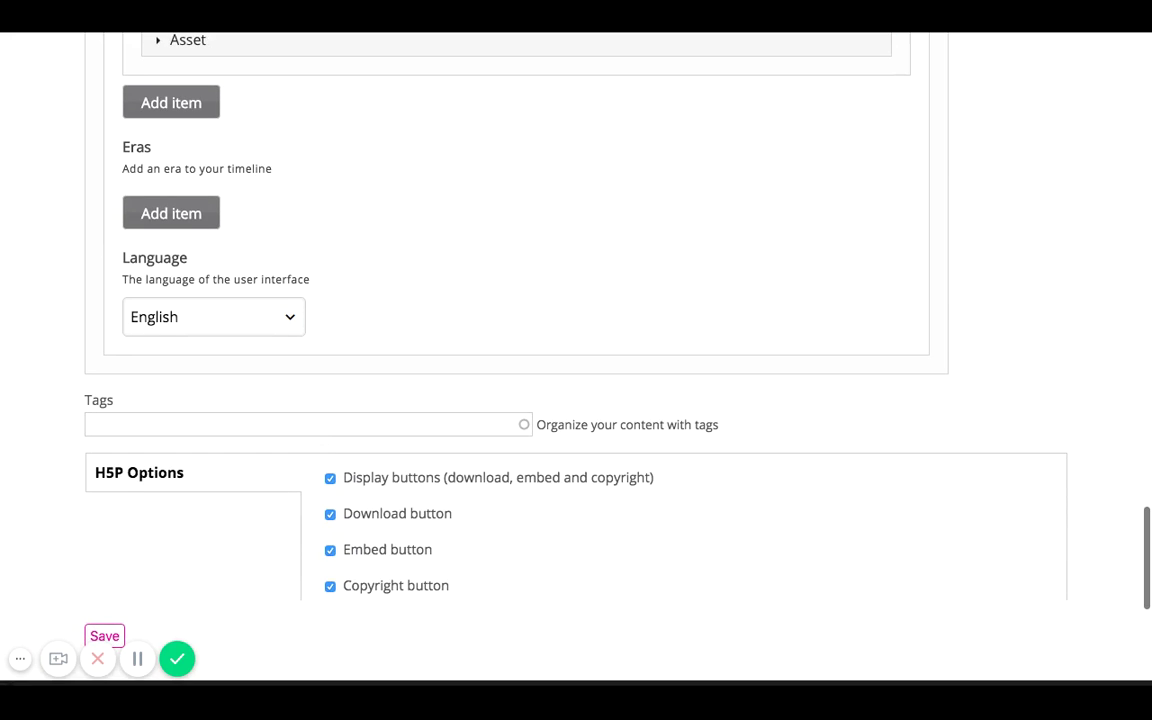
scroll(324, 458, "down", 4)
left_click(110, 469)
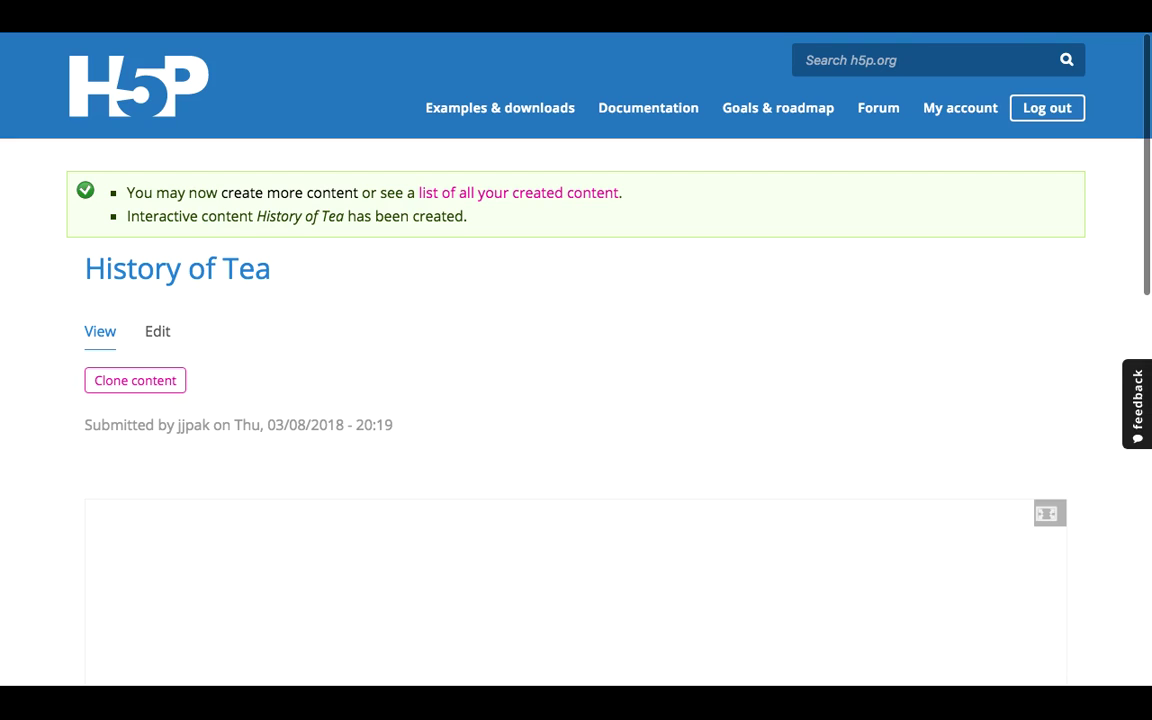
View the saved timeline and advance from its title slide through the 1900 entry to the 1930 entry.
scroll(282, 440, "down", 3)
scroll(338, 400, "down", 3)
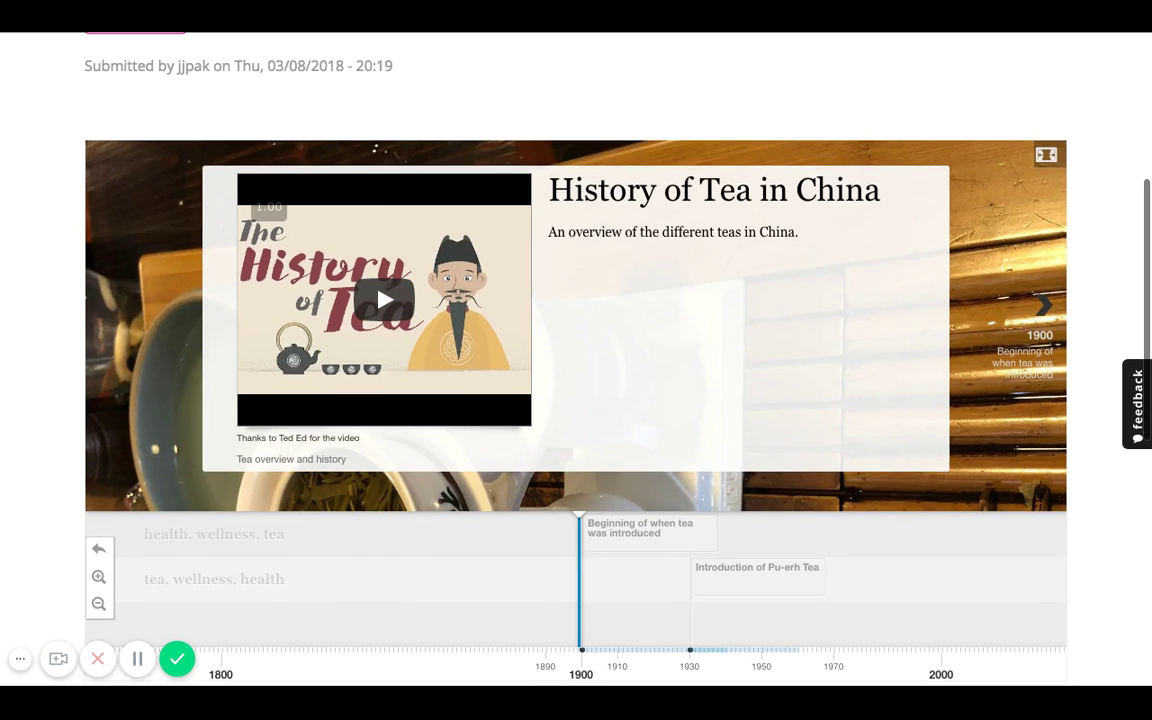
scroll(338, 253, "down", 2)
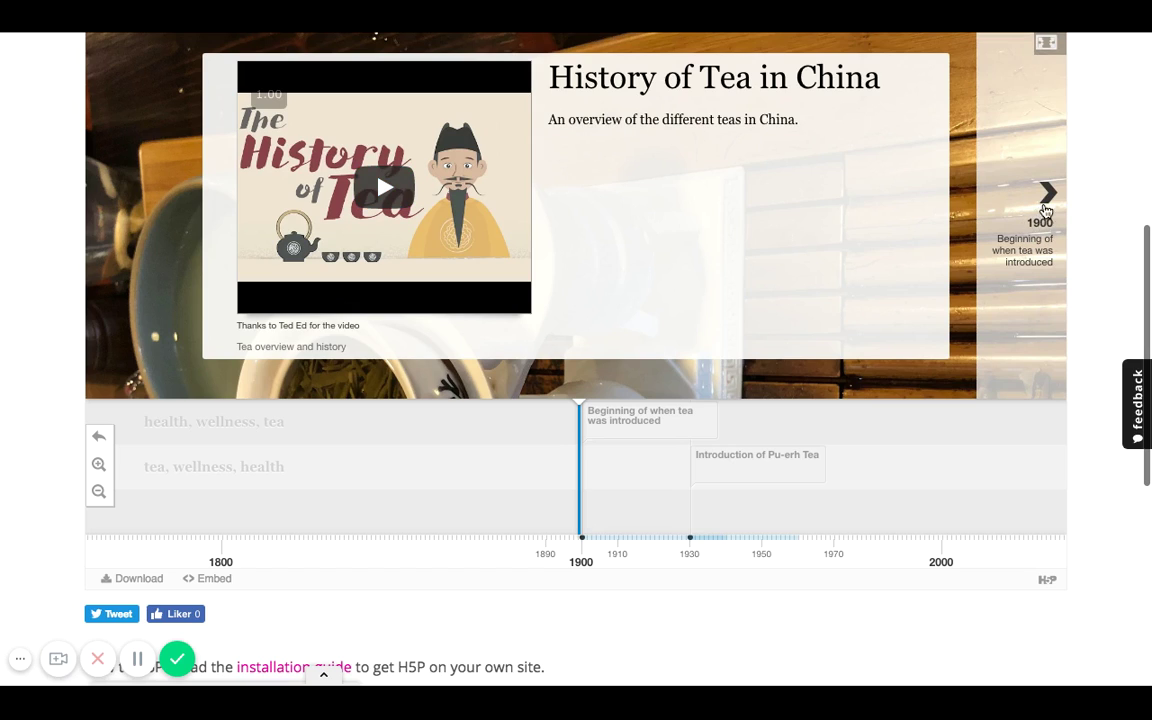
left_click(1047, 195)
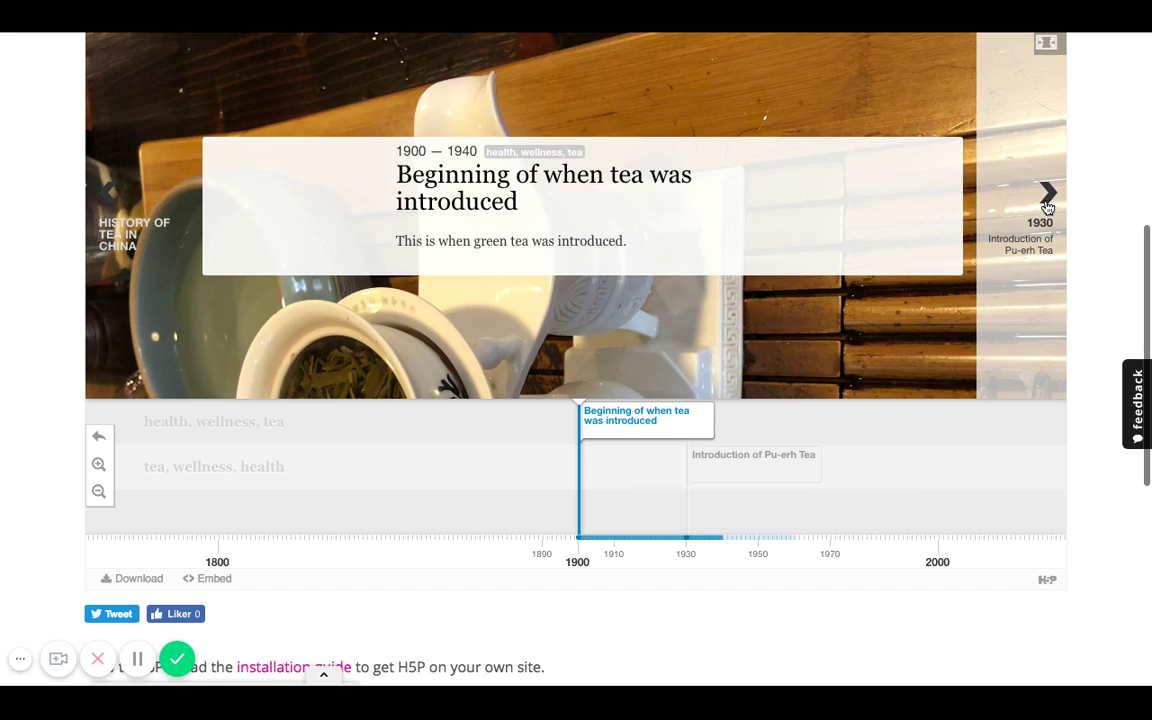
left_click(1047, 197)
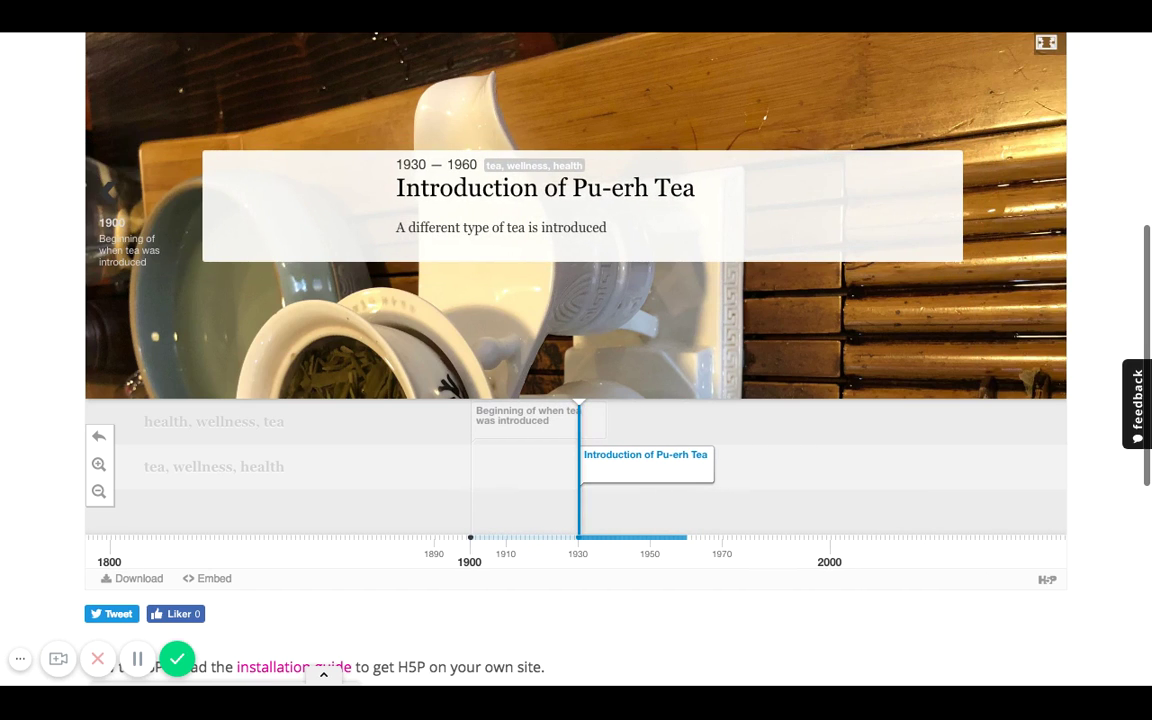